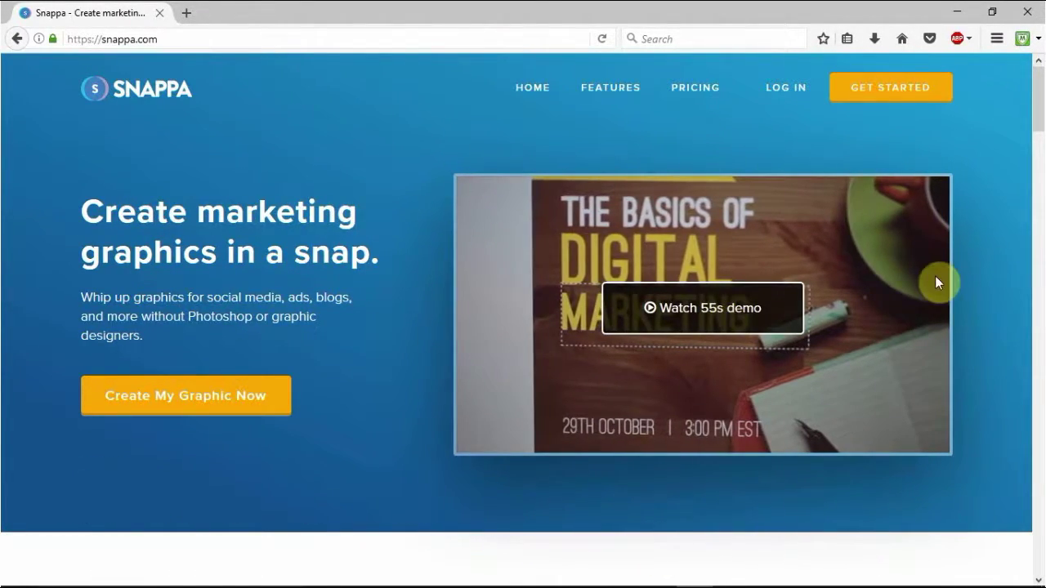
Log in to Snappa with the autocompleted e-mail and account password, letting Firefox remember the login.
{"action": "left_click", "coordinate": [783, 87]}
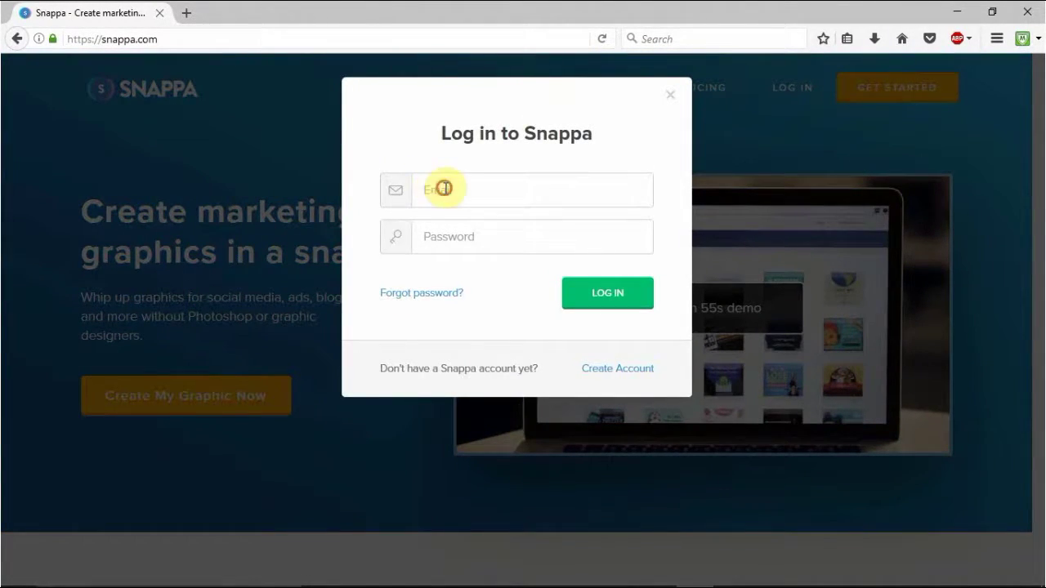
{"action": "type", "text": "luk"}
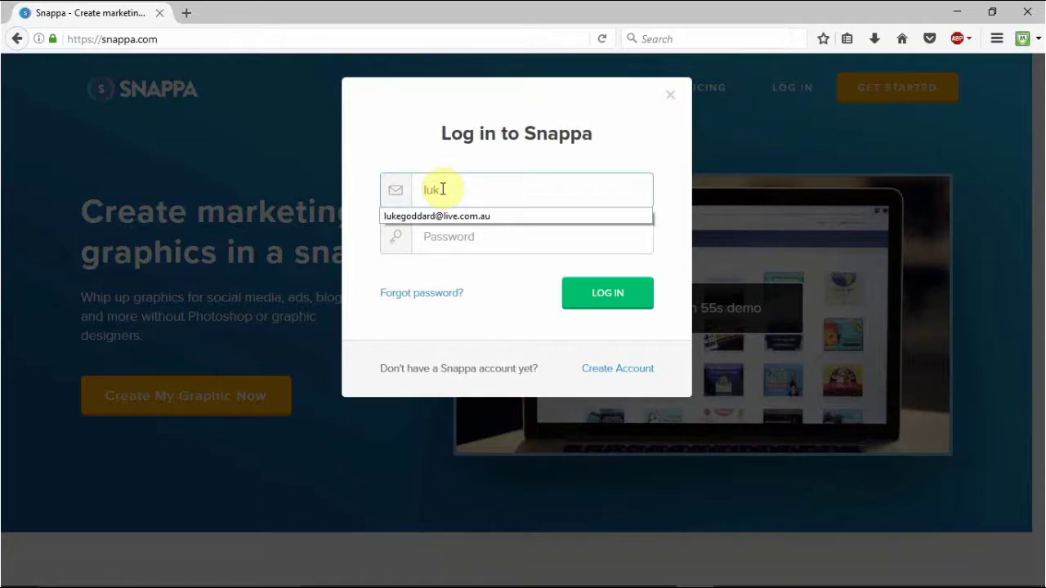
{"action": "key", "text": "Down"}
{"action": "key", "text": "Return"}
{"action": "left_click", "coordinate": [470, 243]}
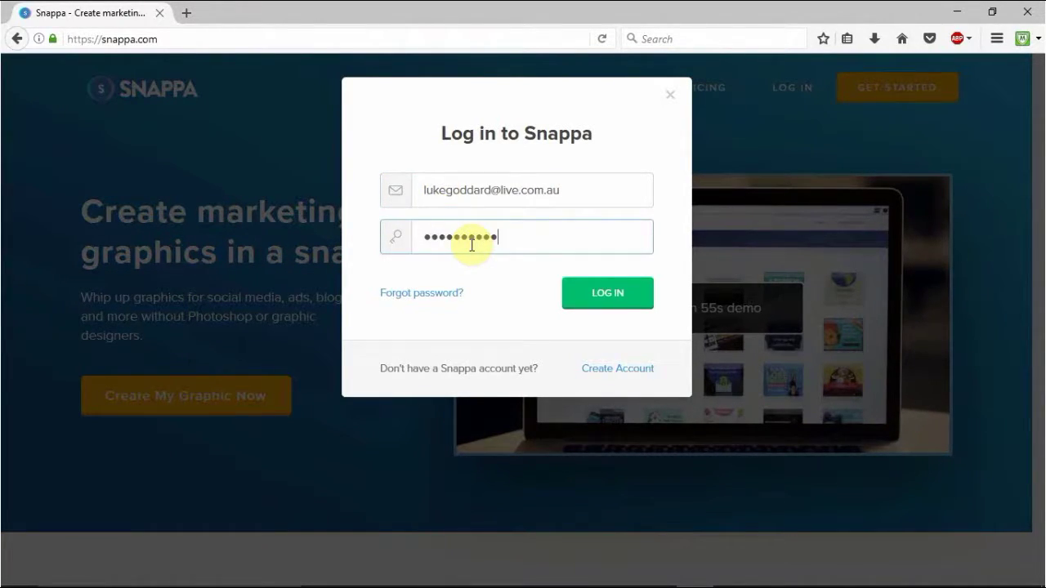
{"action": "key", "text": "Return"}
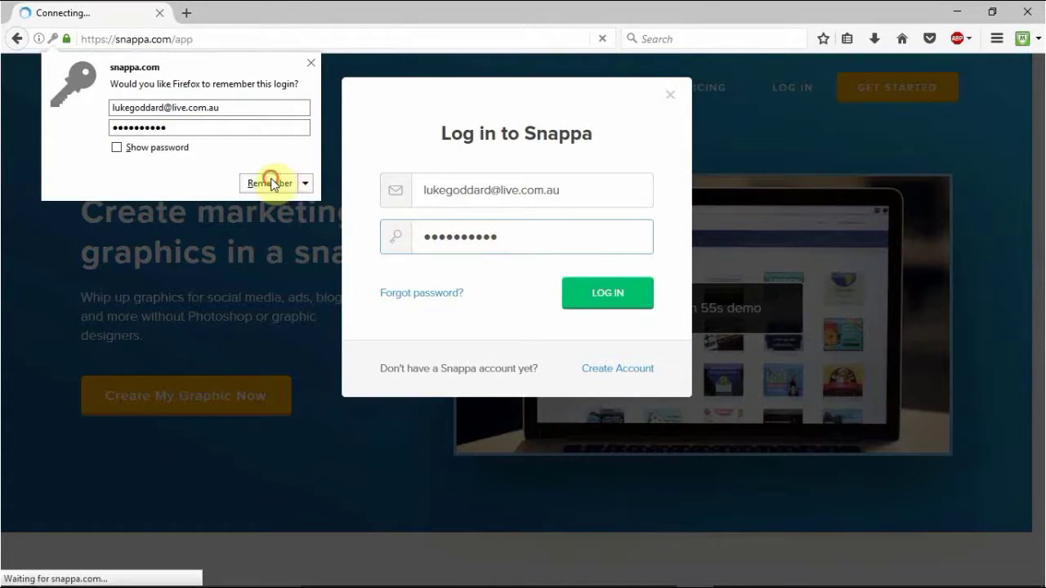
{"action": "left_click", "coordinate": [273, 179]}
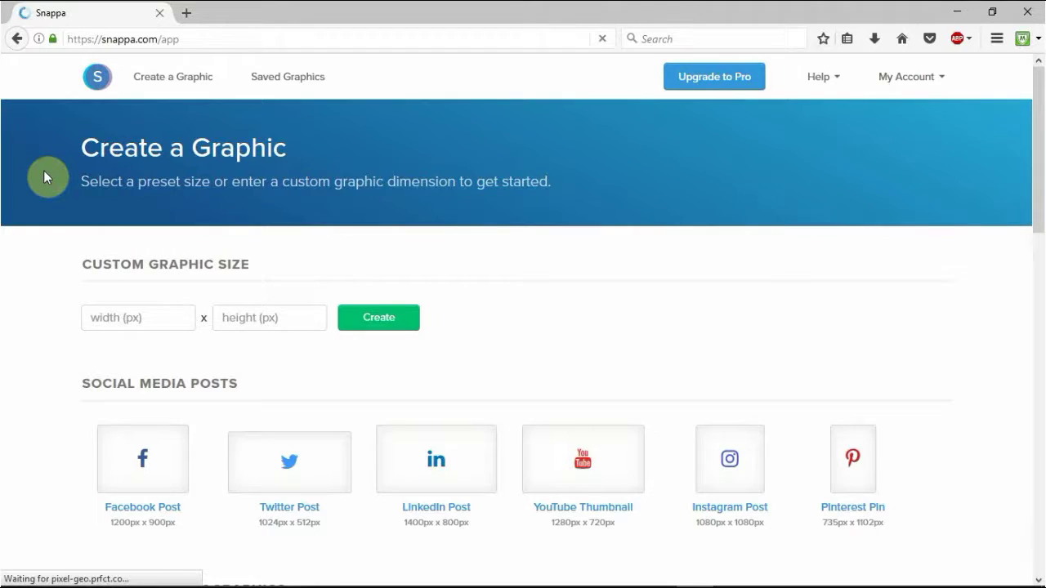
{"action": "scroll", "coordinate": [44, 172], "scroll_direction": "down", "scroll_amount": 2}
{"action": "scroll", "coordinate": [46, 175], "scroll_direction": "down", "scroll_amount": 2}
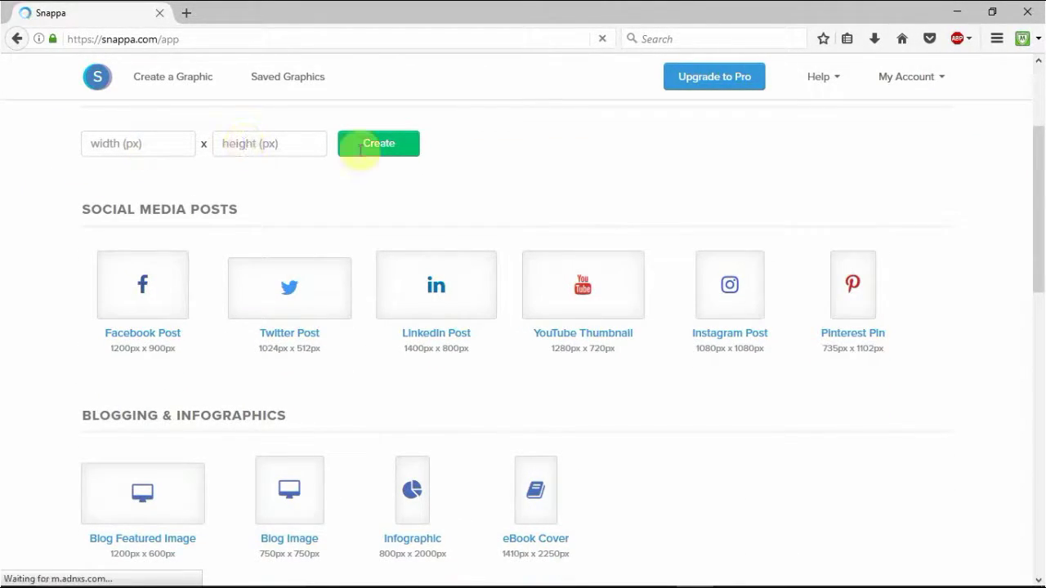
{"action": "scroll", "coordinate": [57, 212], "scroll_direction": "down", "scroll_amount": 2}
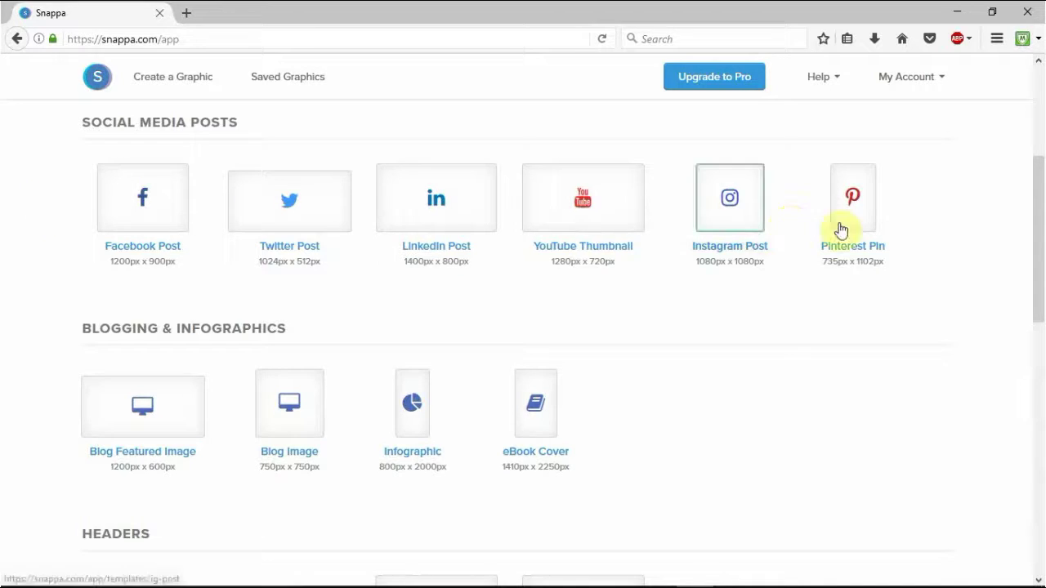
{"action": "scroll", "coordinate": [939, 206], "scroll_direction": "down", "scroll_amount": 2}
{"action": "scroll", "coordinate": [939, 206], "scroll_direction": "down", "scroll_amount": 1}
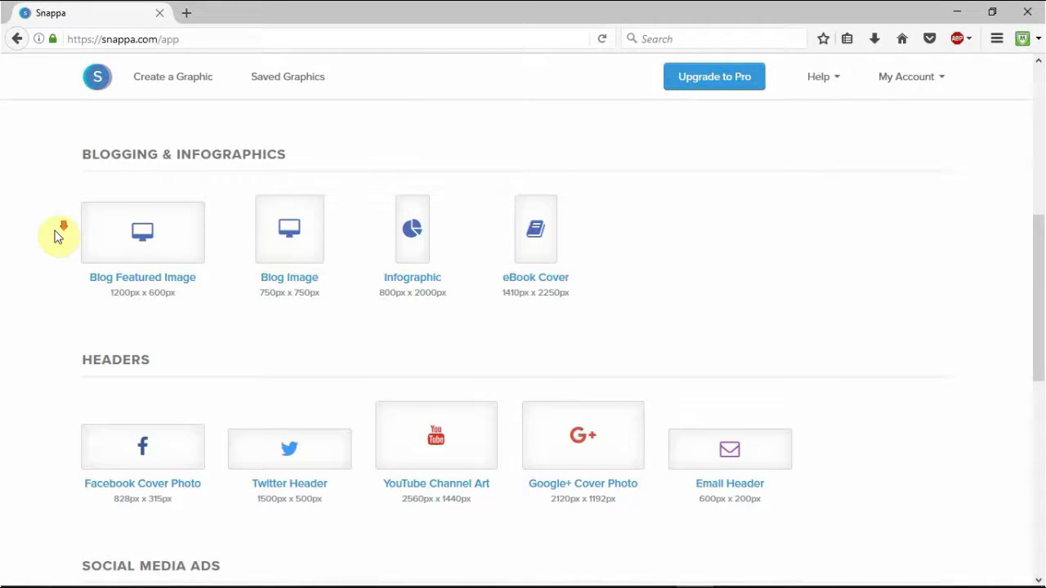
{"action": "scroll", "coordinate": [57, 235], "scroll_direction": "down", "scroll_amount": 5}
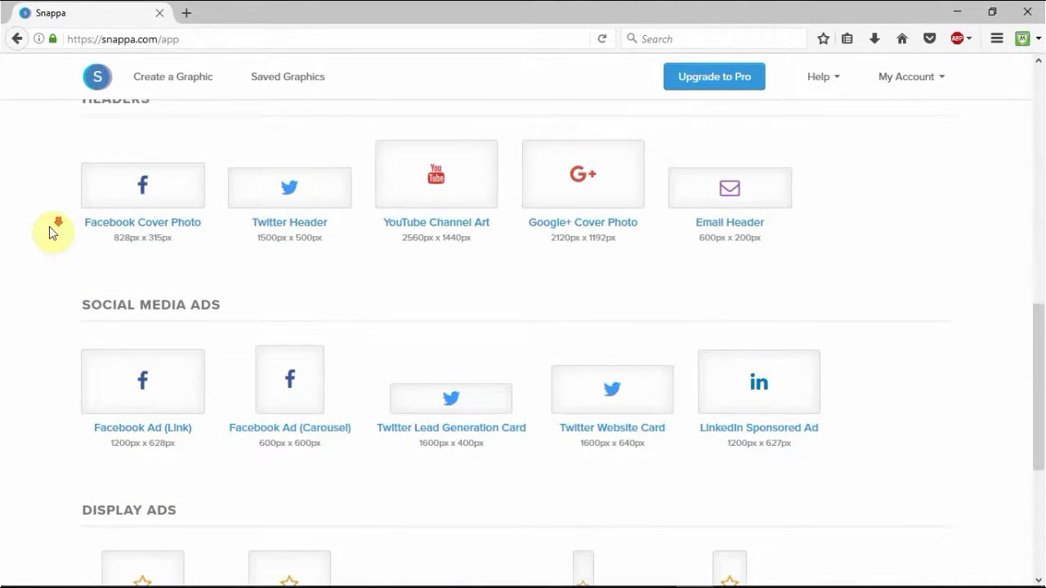
{"action": "scroll", "coordinate": [49, 229], "scroll_direction": "down", "scroll_amount": 3}
{"action": "scroll", "coordinate": [70, 243], "scroll_direction": "down", "scroll_amount": 2}
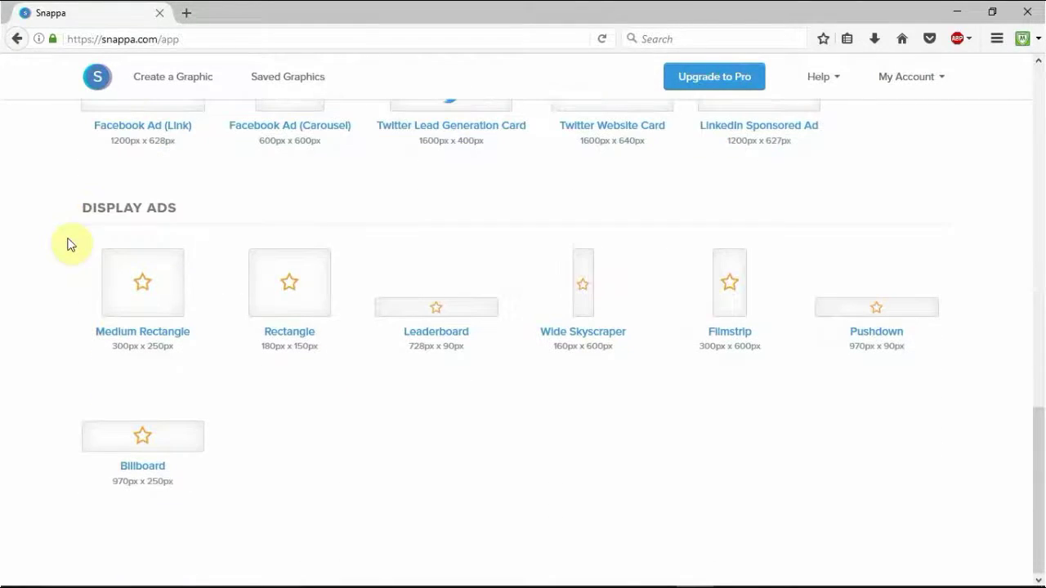
{"action": "scroll", "coordinate": [59, 291], "scroll_direction": "up", "scroll_amount": 18}
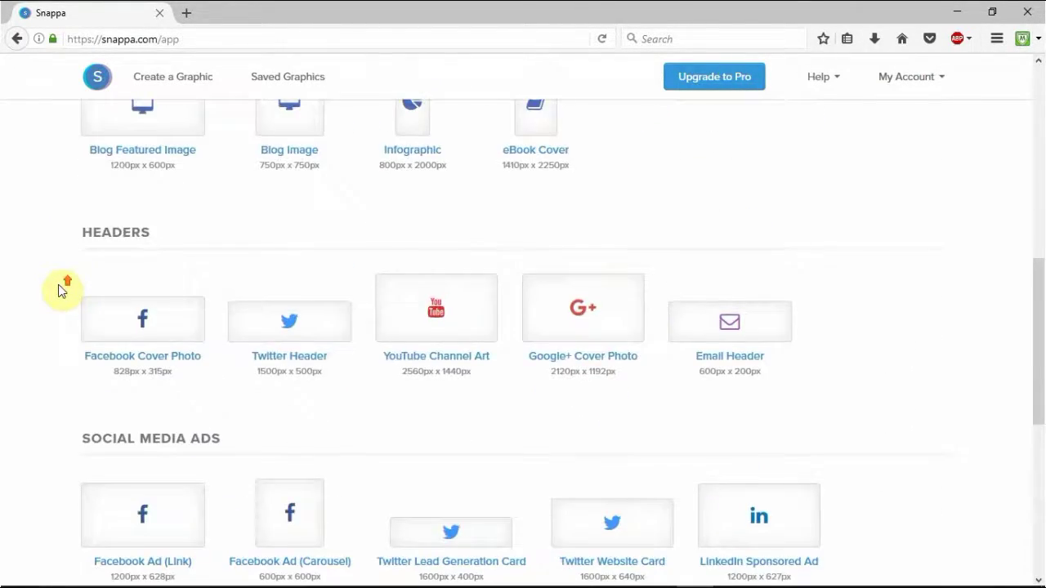
{"action": "scroll", "coordinate": [59, 291], "scroll_direction": "down", "scroll_amount": 5}
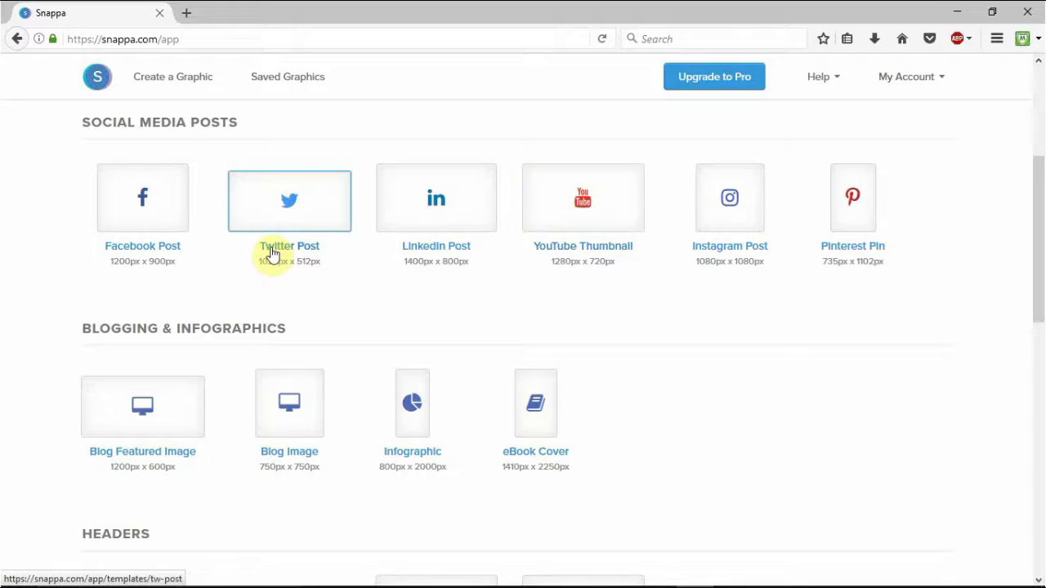
Start a 1280x720 YouTube Thumbnail and open the yellow 'How to Get Visitors' monitor template.
{"action": "left_click", "coordinate": [584, 208]}
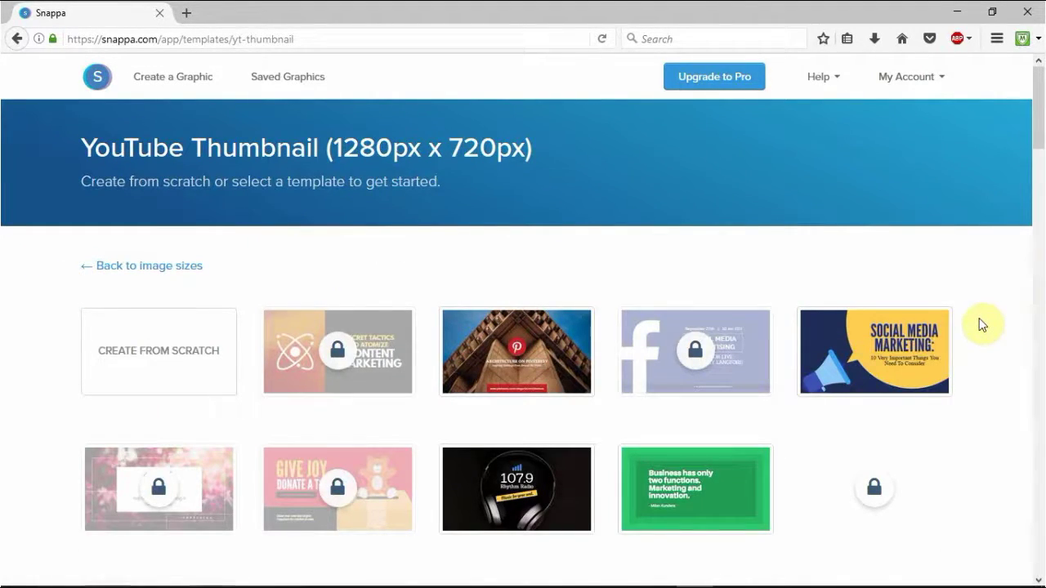
{"action": "scroll", "coordinate": [983, 322], "scroll_direction": "down", "scroll_amount": 5}
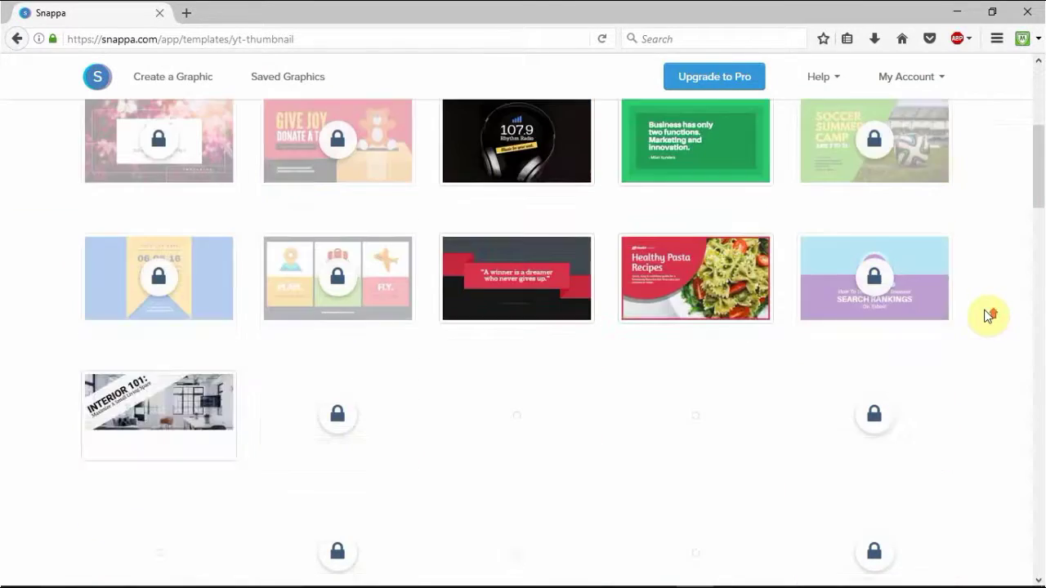
{"action": "scroll", "coordinate": [986, 319], "scroll_direction": "up", "scroll_amount": 5}
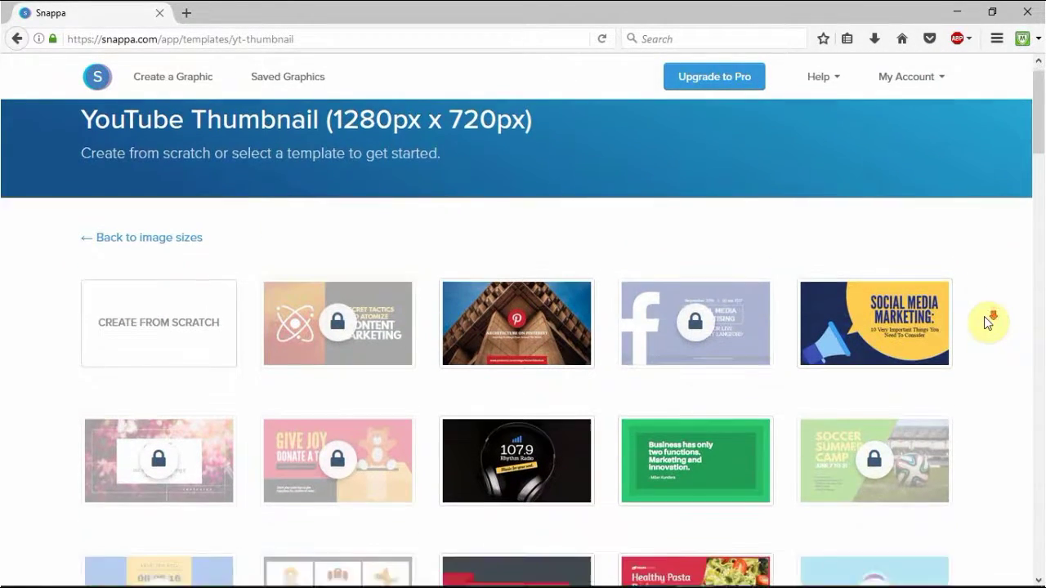
{"action": "scroll", "coordinate": [985, 319], "scroll_direction": "down", "scroll_amount": 2}
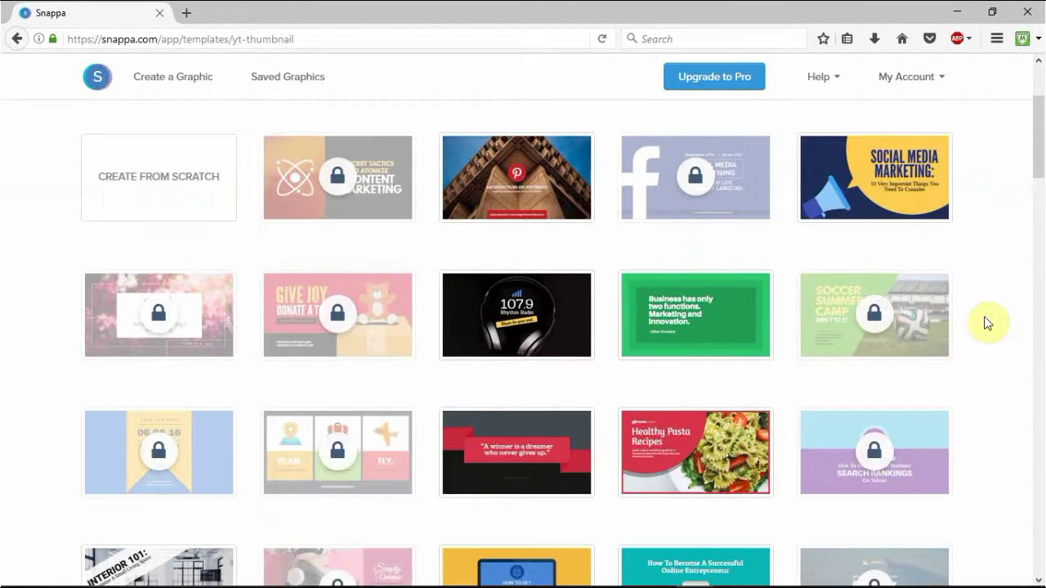
{"action": "scroll", "coordinate": [984, 323], "scroll_direction": "down", "scroll_amount": 2}
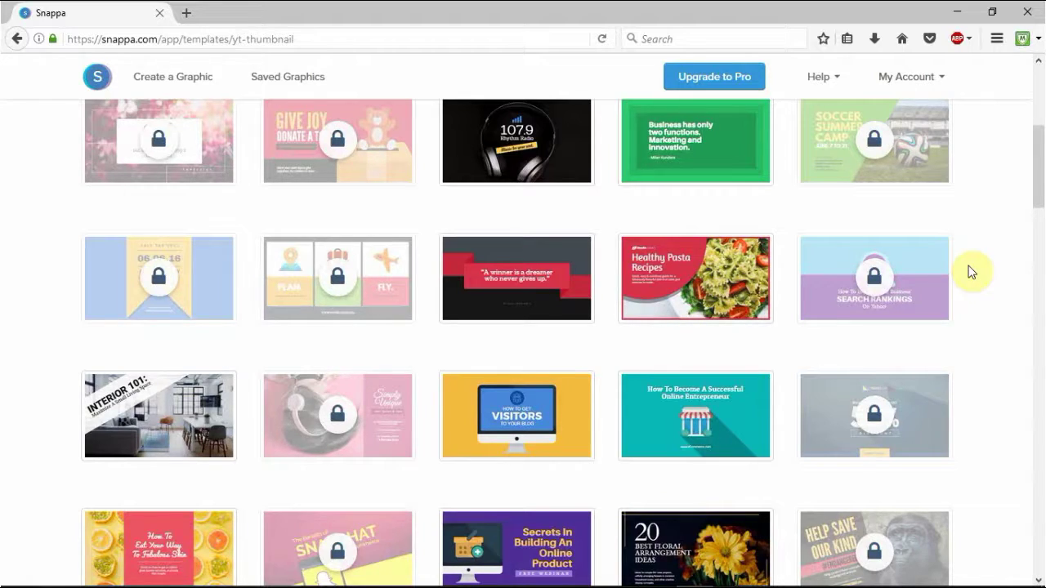
{"action": "scroll", "coordinate": [971, 272], "scroll_direction": "down", "scroll_amount": 10}
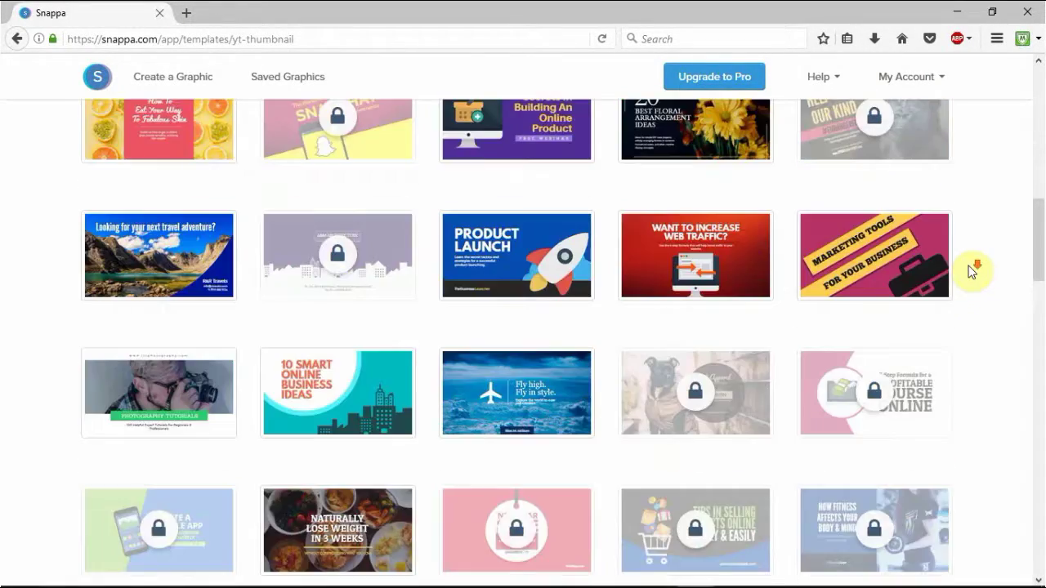
{"action": "scroll", "coordinate": [970, 272], "scroll_direction": "down", "scroll_amount": 3}
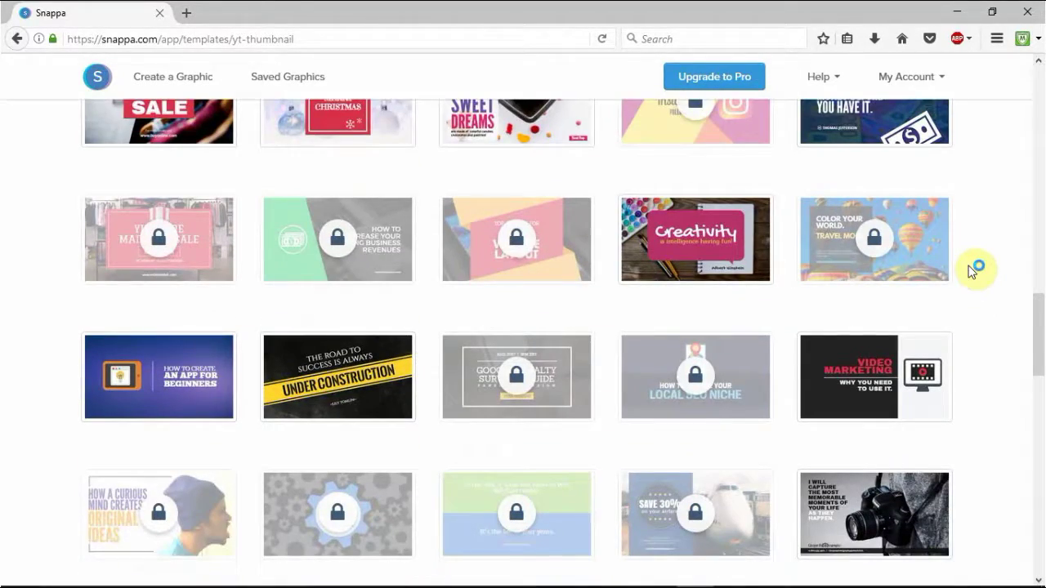
{"action": "scroll", "coordinate": [971, 272], "scroll_direction": "up", "scroll_amount": 8}
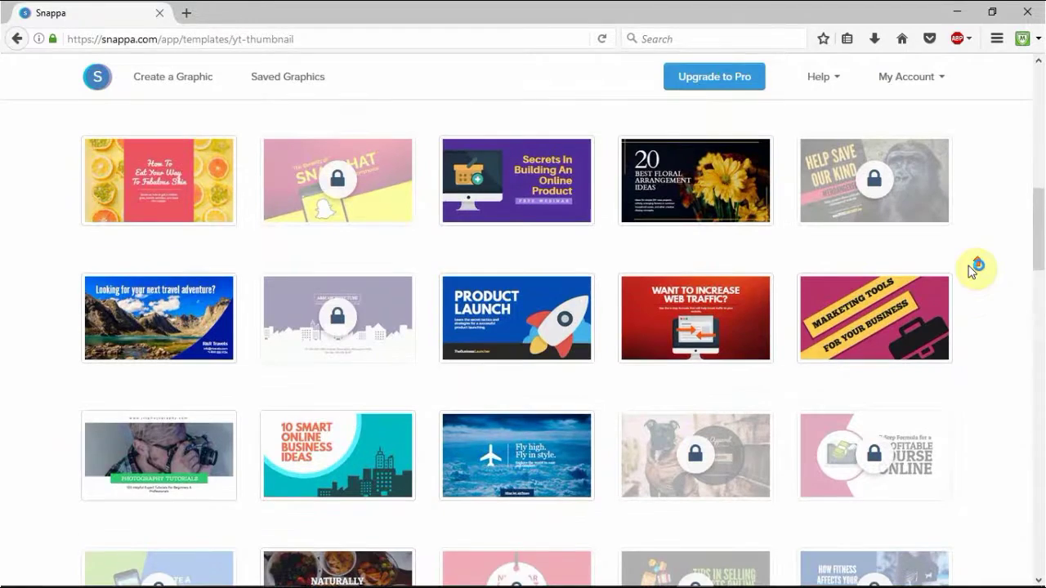
{"action": "scroll", "coordinate": [971, 272], "scroll_direction": "up", "scroll_amount": 8}
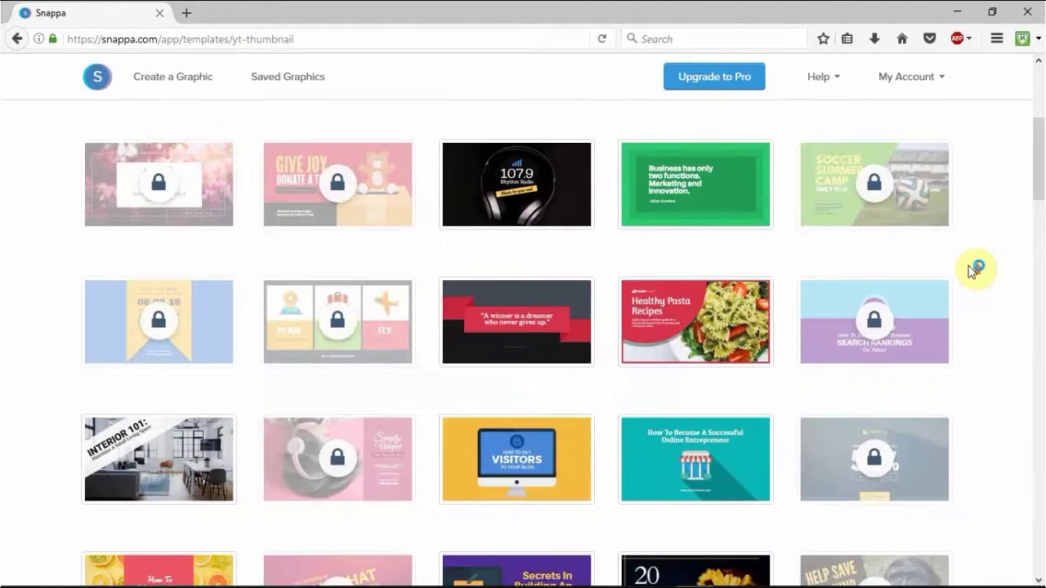
{"action": "scroll", "coordinate": [971, 272], "scroll_direction": "down", "scroll_amount": 3}
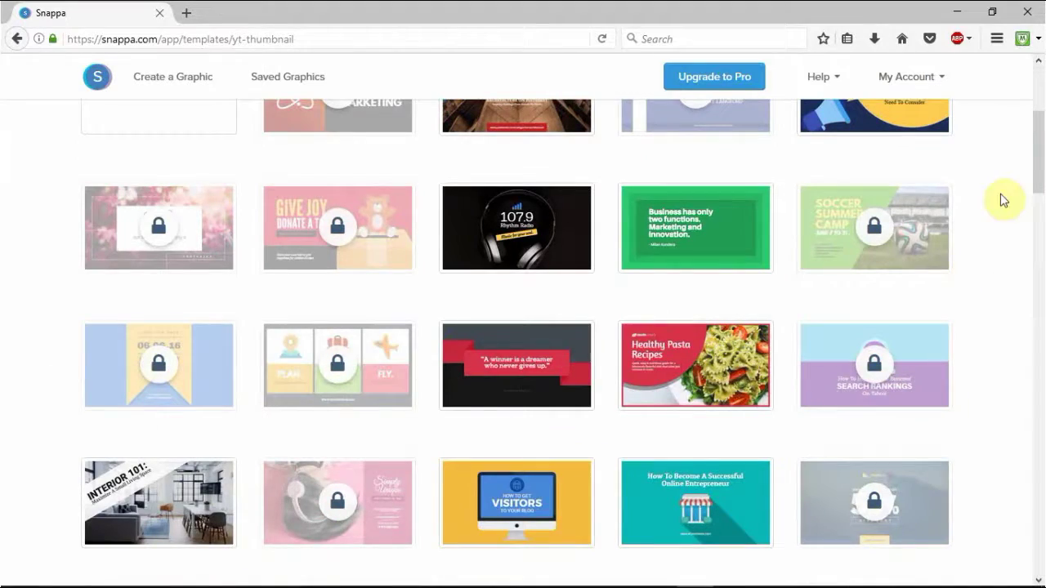
{"action": "scroll", "coordinate": [977, 199], "scroll_direction": "down", "scroll_amount": 6}
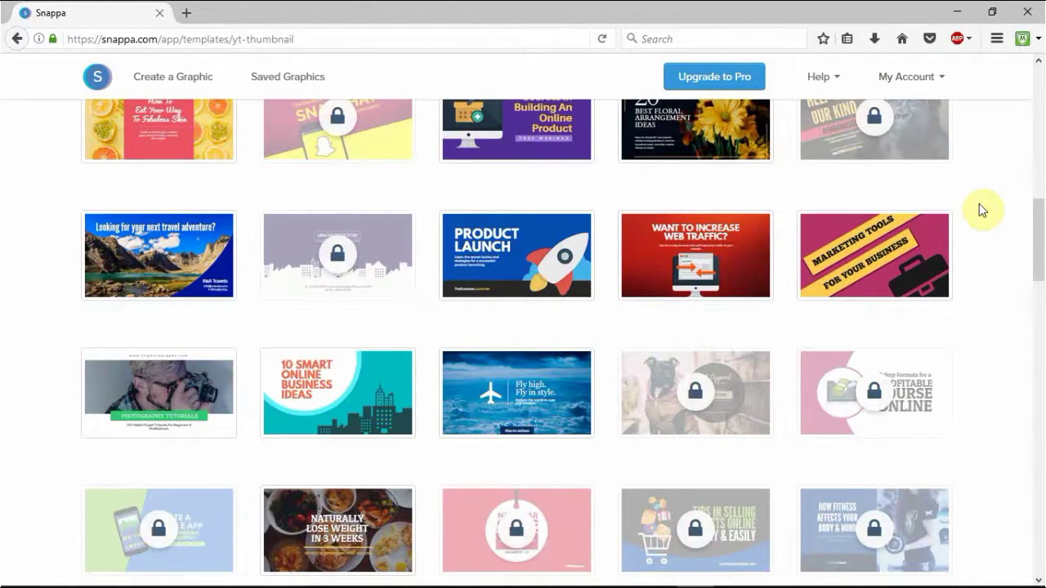
{"action": "scroll", "coordinate": [982, 210], "scroll_direction": "down", "scroll_amount": 4}
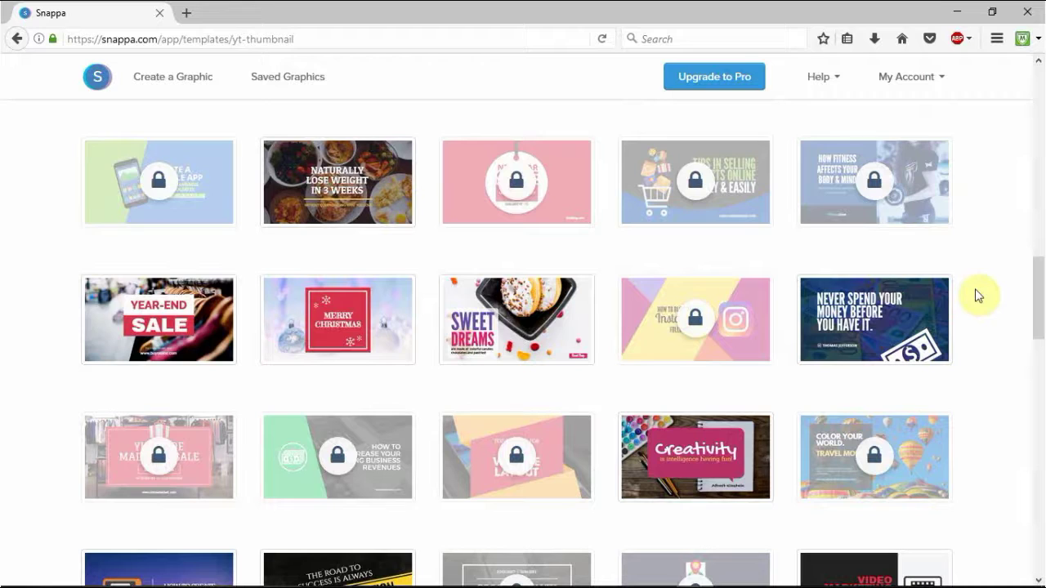
{"action": "scroll", "coordinate": [980, 292], "scroll_direction": "up", "scroll_amount": 6}
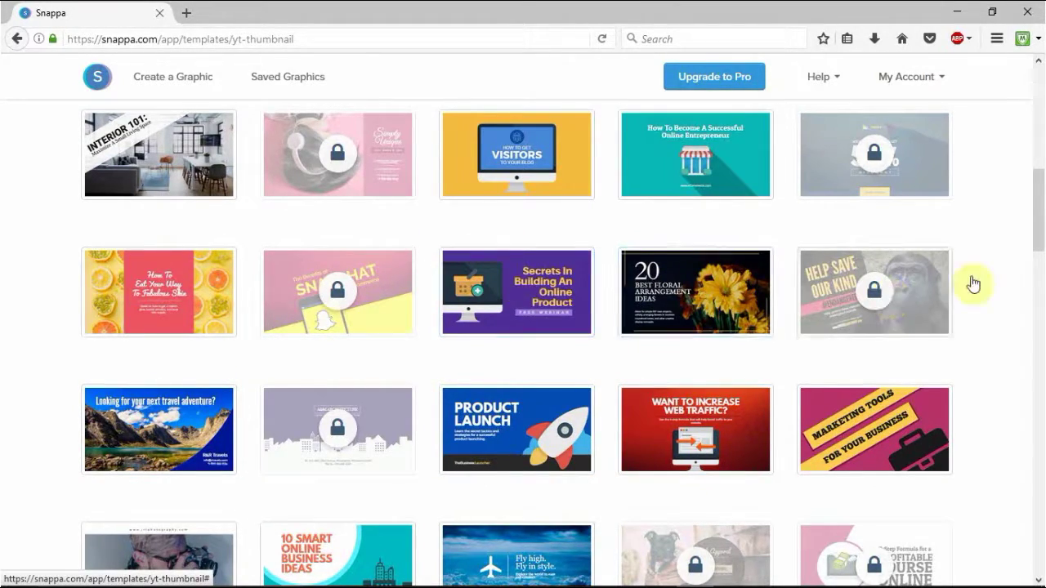
{"action": "scroll", "coordinate": [761, 381], "scroll_direction": "up", "scroll_amount": 2}
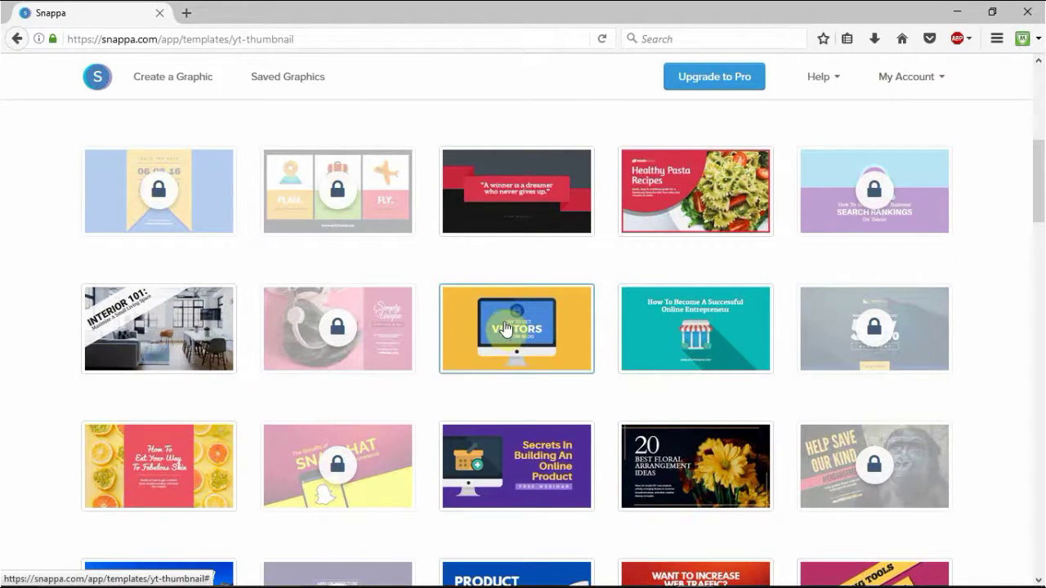
{"action": "scroll", "coordinate": [969, 331], "scroll_direction": "up", "scroll_amount": 1}
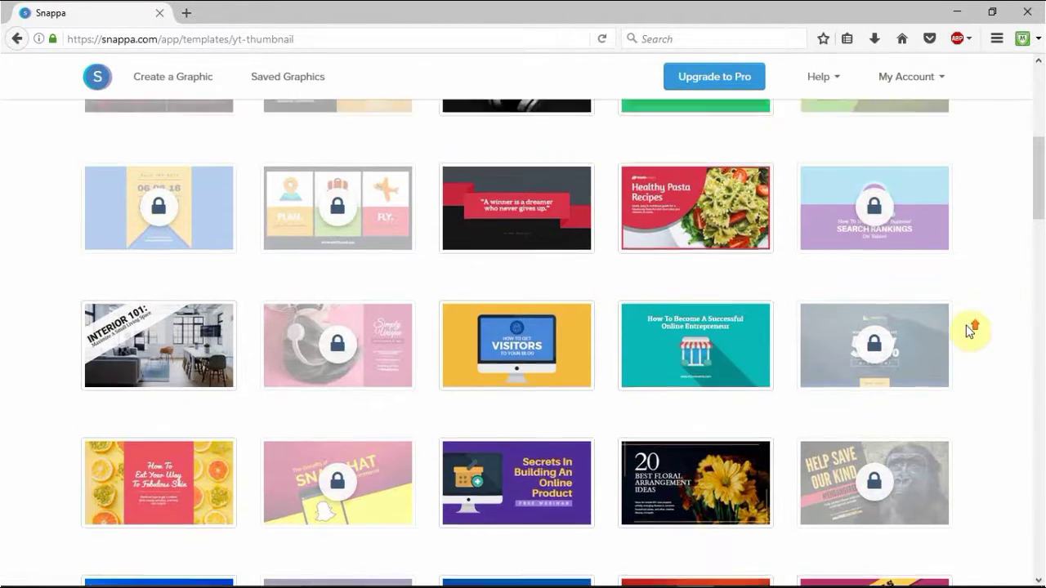
{"action": "scroll", "coordinate": [969, 330], "scroll_direction": "up", "scroll_amount": 4}
{"action": "scroll", "coordinate": [969, 330], "scroll_direction": "down", "scroll_amount": 1}
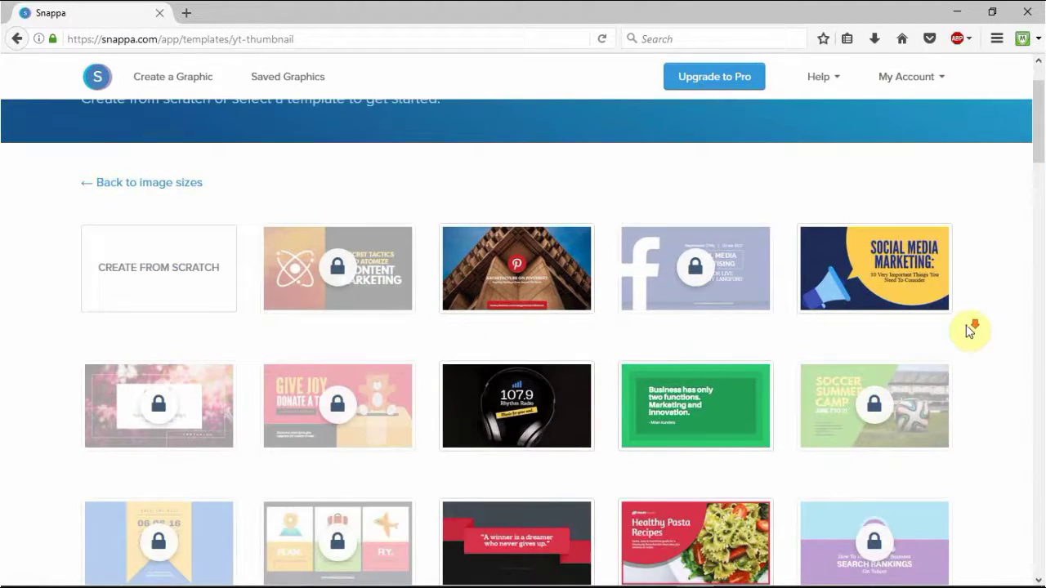
{"action": "scroll", "coordinate": [969, 329], "scroll_direction": "down", "scroll_amount": 3}
{"action": "scroll", "coordinate": [976, 302], "scroll_direction": "up", "scroll_amount": 3}
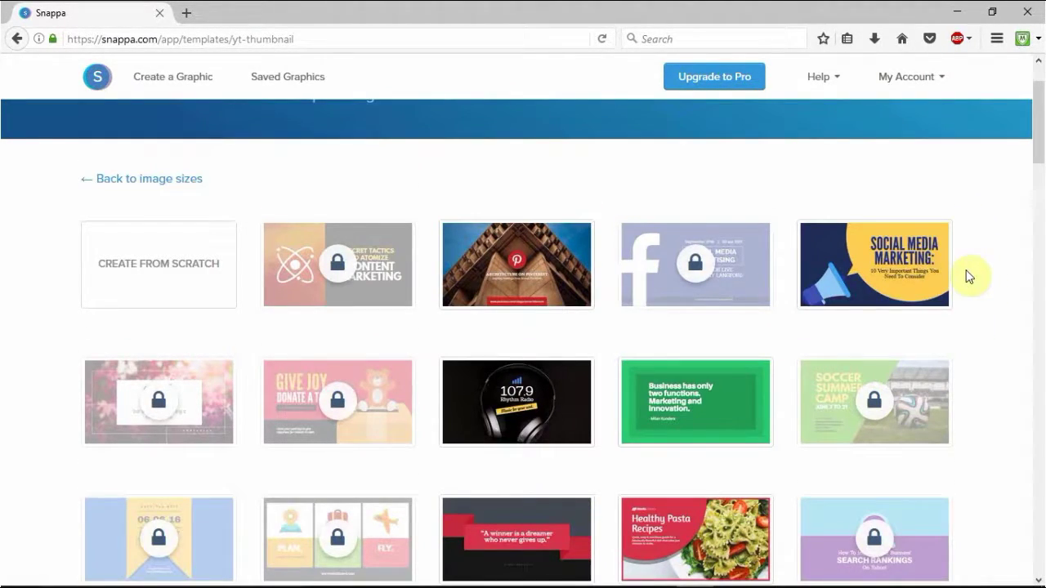
{"action": "scroll", "coordinate": [970, 277], "scroll_direction": "down", "scroll_amount": 3}
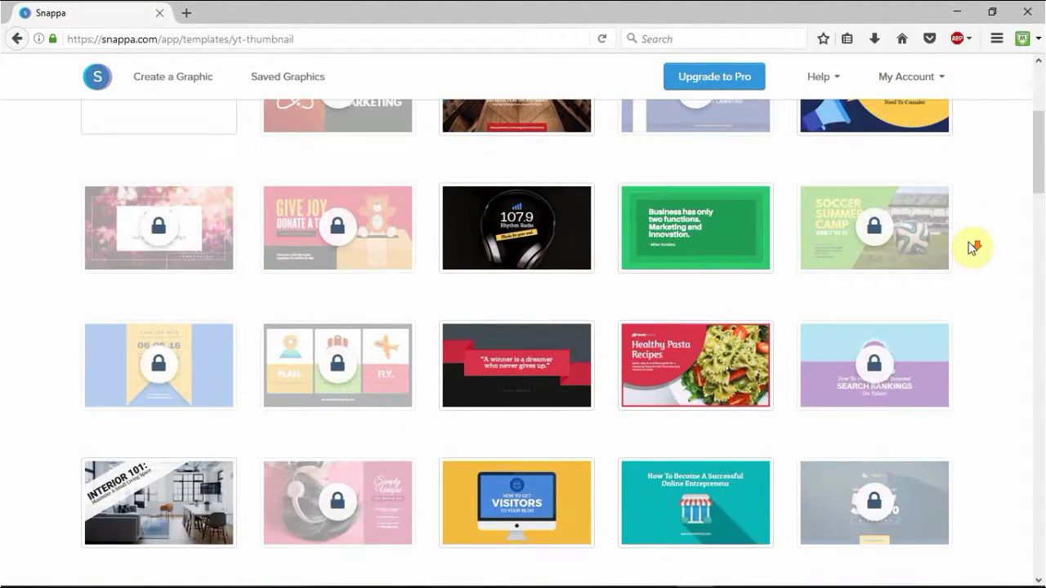
{"action": "scroll", "coordinate": [973, 247], "scroll_direction": "down", "scroll_amount": 4}
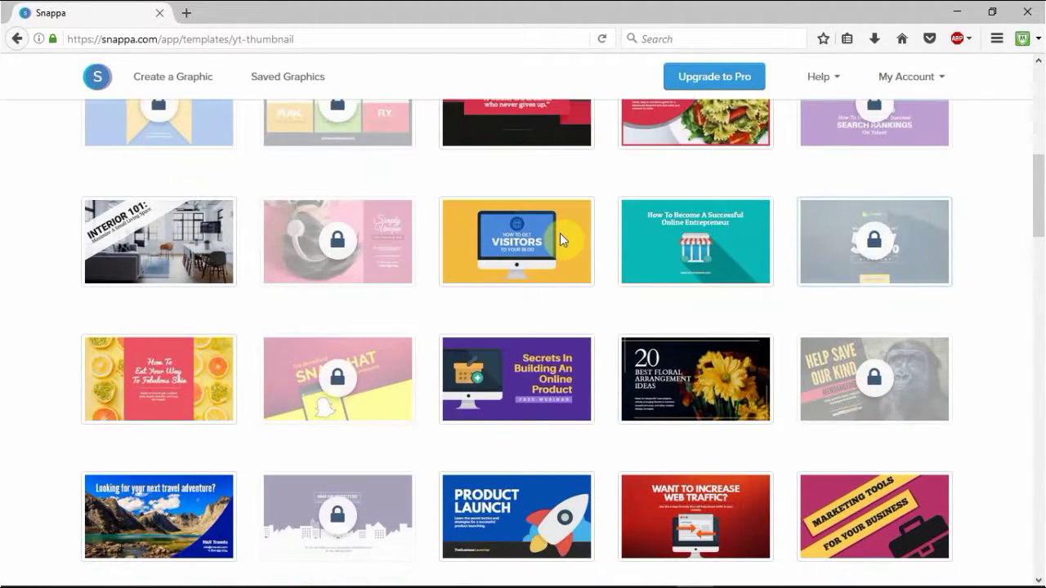
{"action": "left_click", "coordinate": [518, 244]}
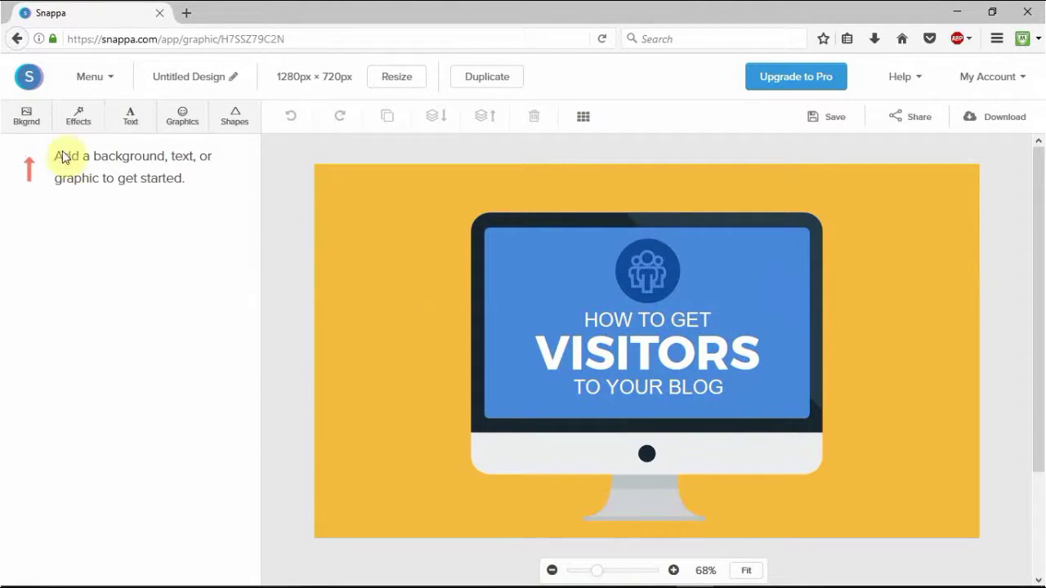
Browse the background Patterns, then the Uploads tab showing the Beard Tech logo.
{"action": "left_click", "coordinate": [27, 121]}
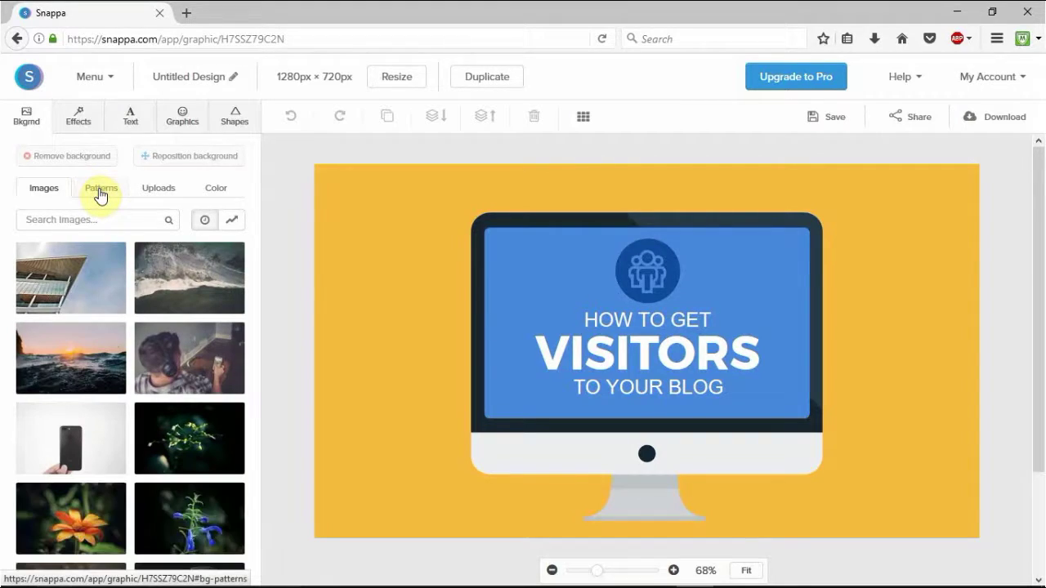
{"action": "left_click", "coordinate": [99, 189]}
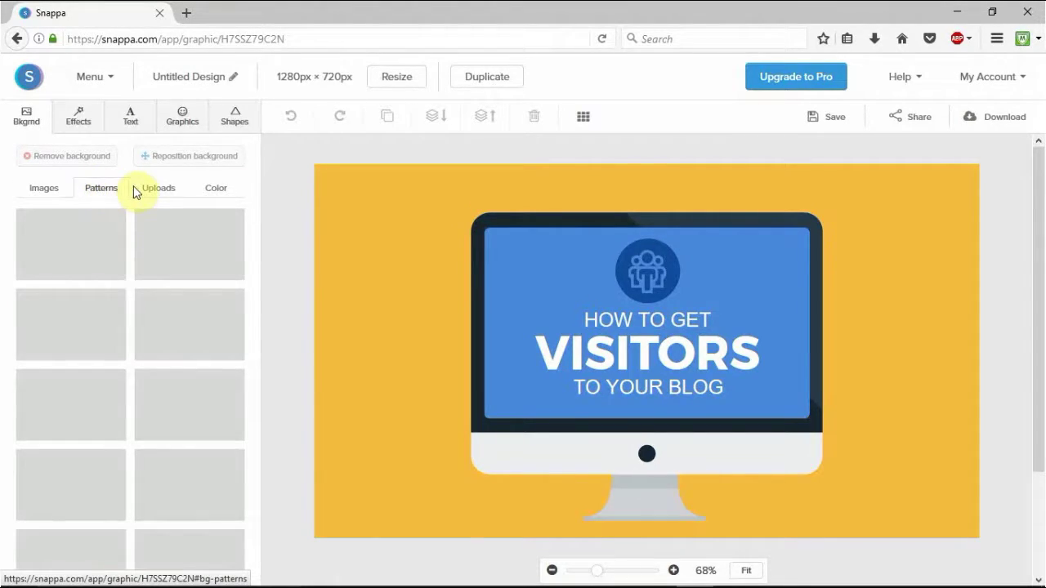
{"action": "left_click", "coordinate": [157, 190]}
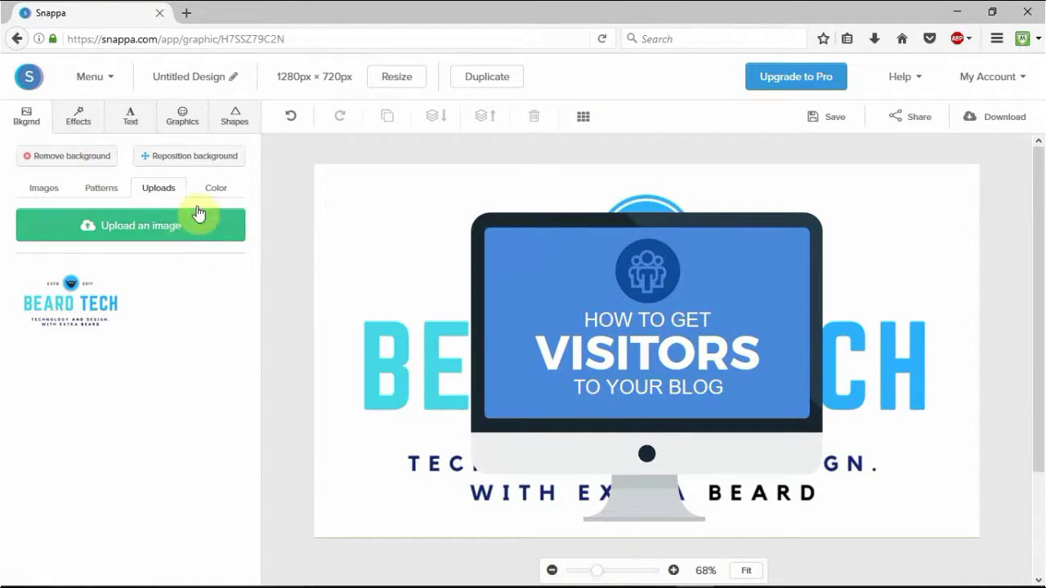
Restore the orange background and add the uploaded Beard Tech logo, shrunk into the bottom-right corner.
{"action": "left_click", "coordinate": [290, 116]}
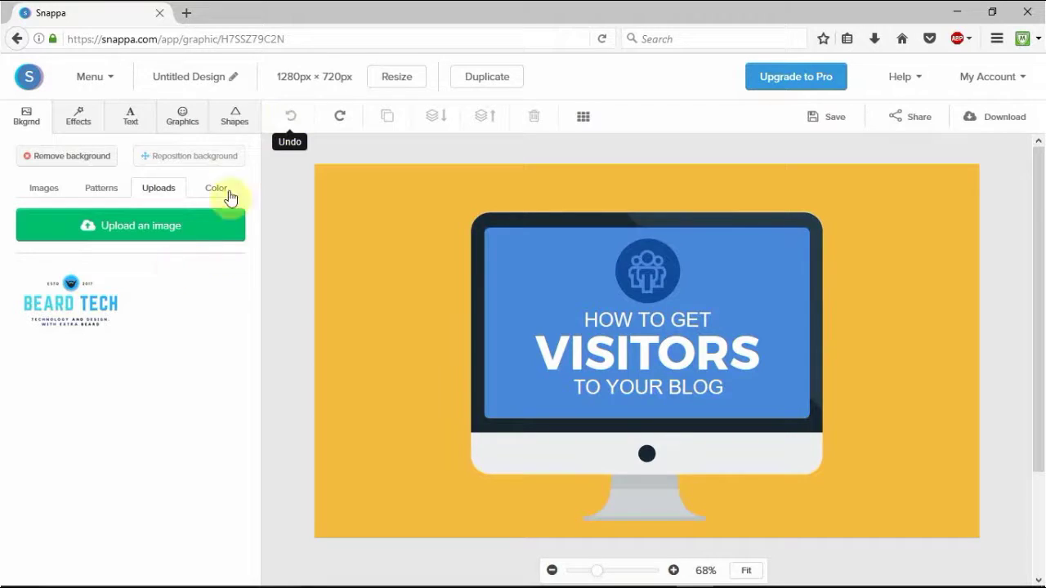
{"action": "left_click", "coordinate": [183, 118]}
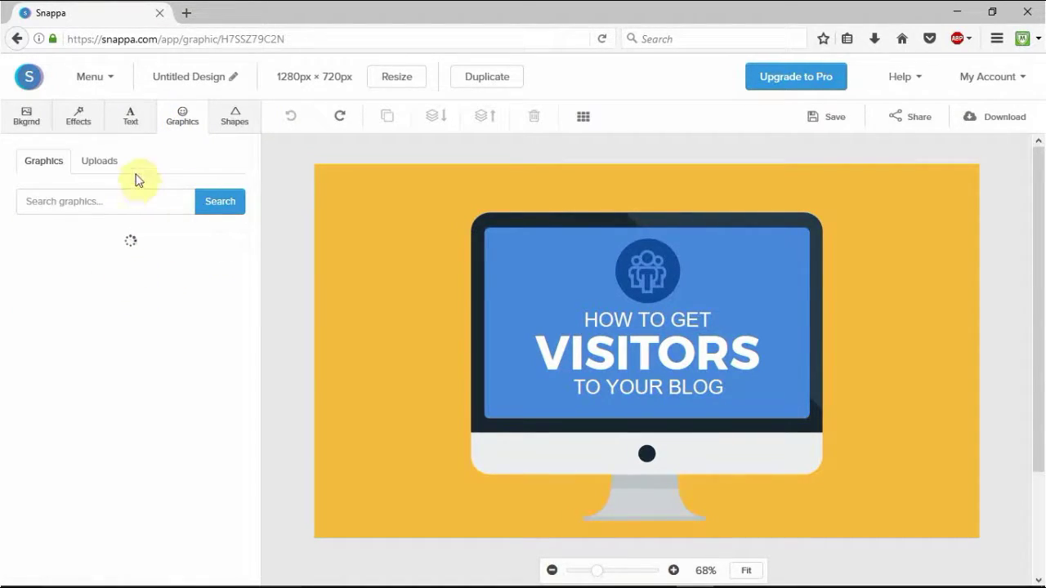
{"action": "left_click", "coordinate": [101, 162]}
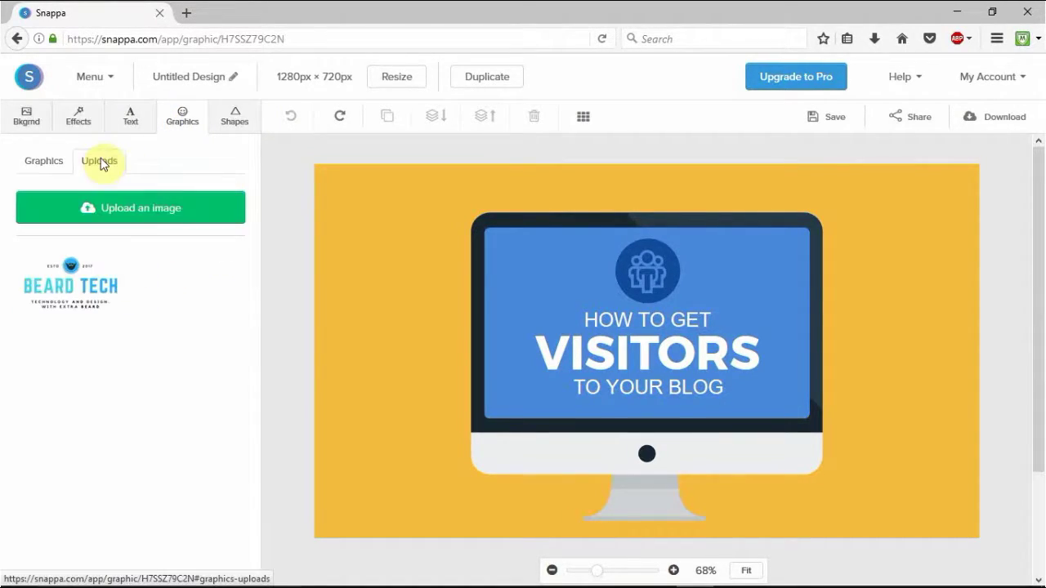
{"action": "left_click", "coordinate": [72, 286]}
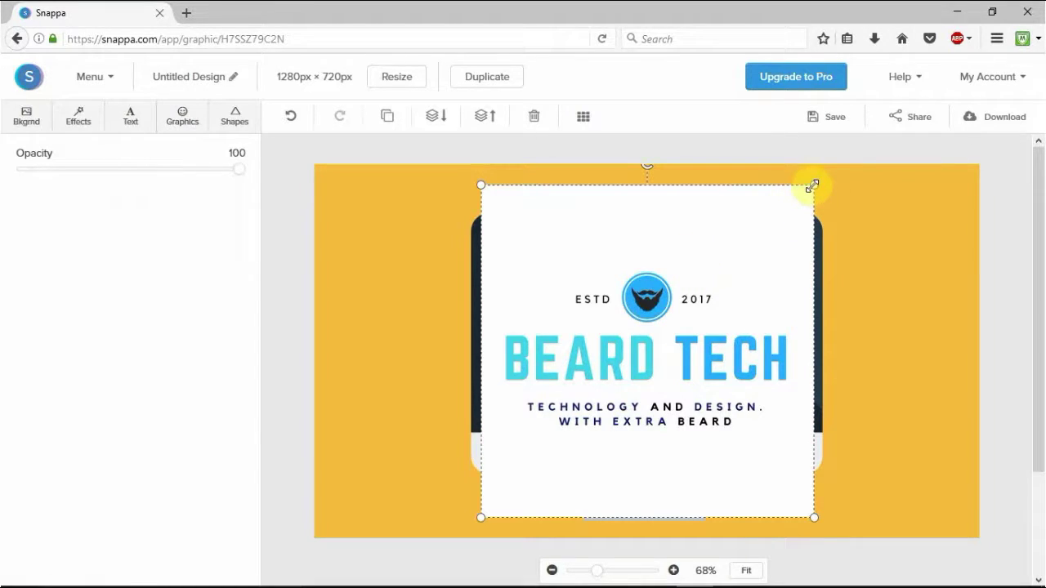
{"action": "left_click_drag", "start_coordinate": [813, 186], "coordinate": [929, 462]}
Select the people icon on the monitor screen.
{"action": "left_click", "coordinate": [1000, 271]}
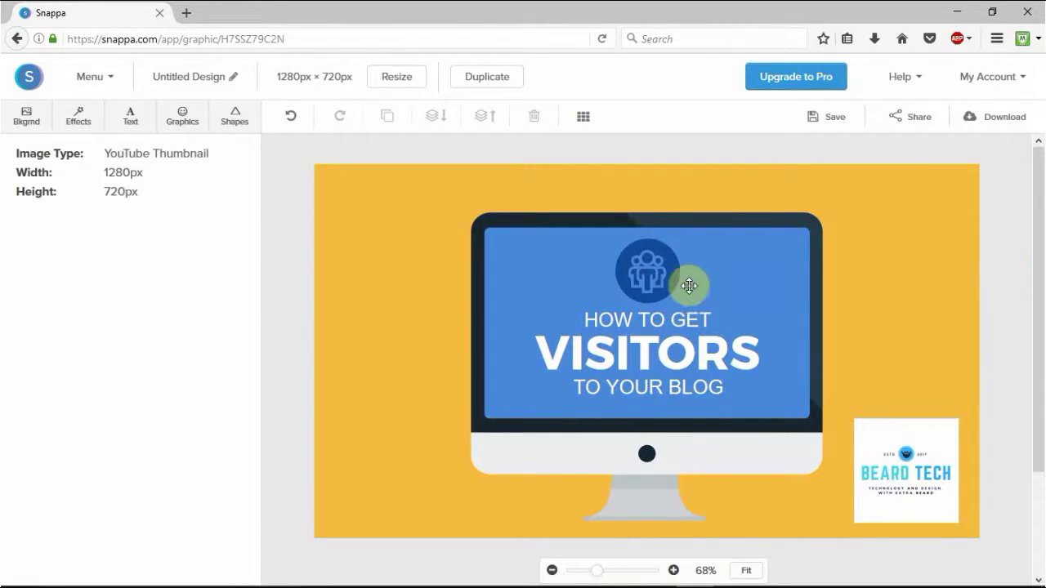
{"action": "left_click", "coordinate": [641, 274]}
{"action": "left_click_drag", "start_coordinate": [675, 295], "coordinate": [675, 295]}
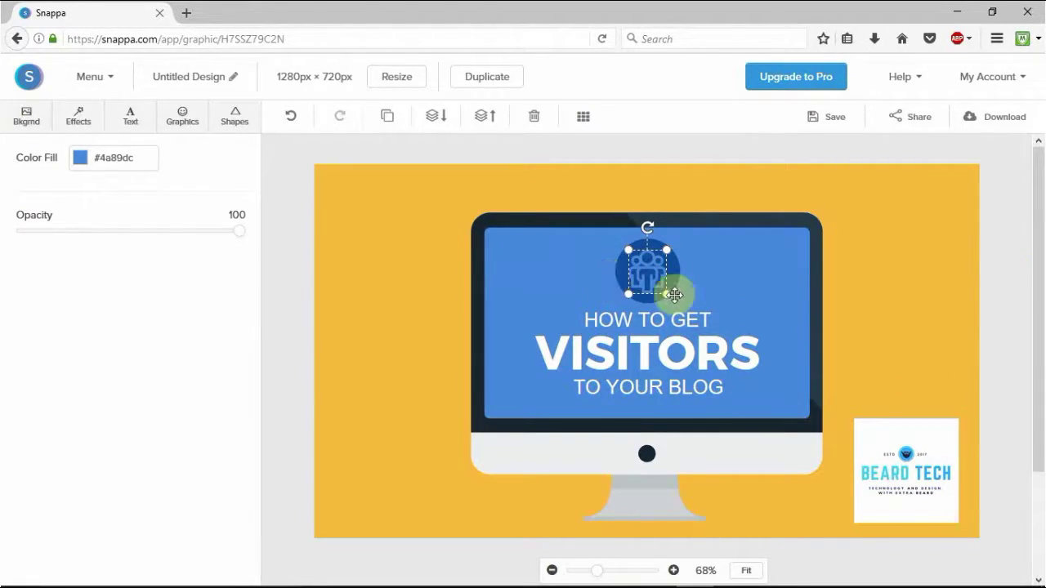
Delete the people icon from the monitor and search the stock graphics for facebook.
{"action": "left_click", "coordinate": [651, 256]}
{"action": "key", "text": "Delete"}
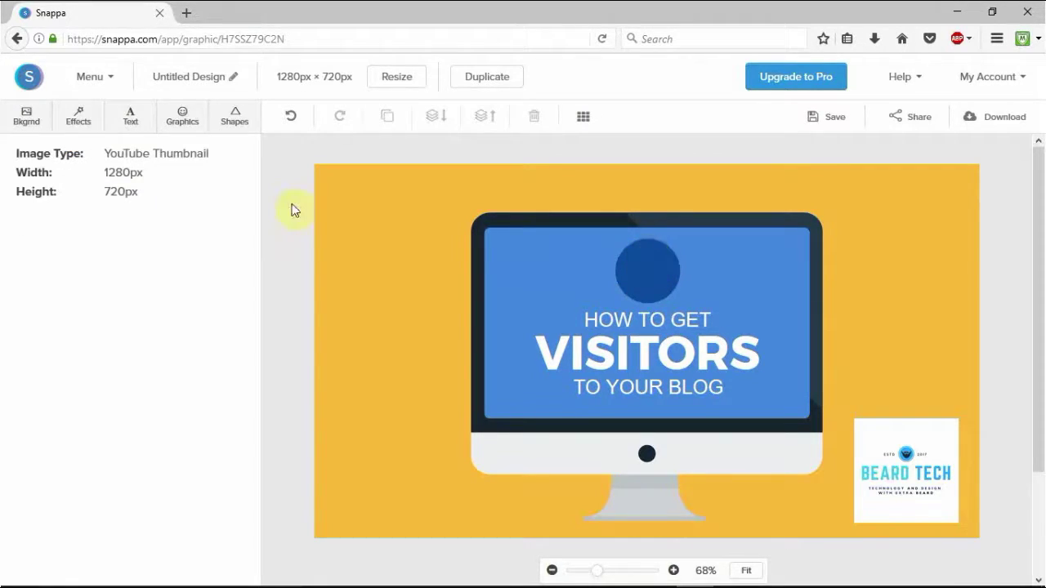
{"action": "left_click", "coordinate": [238, 121]}
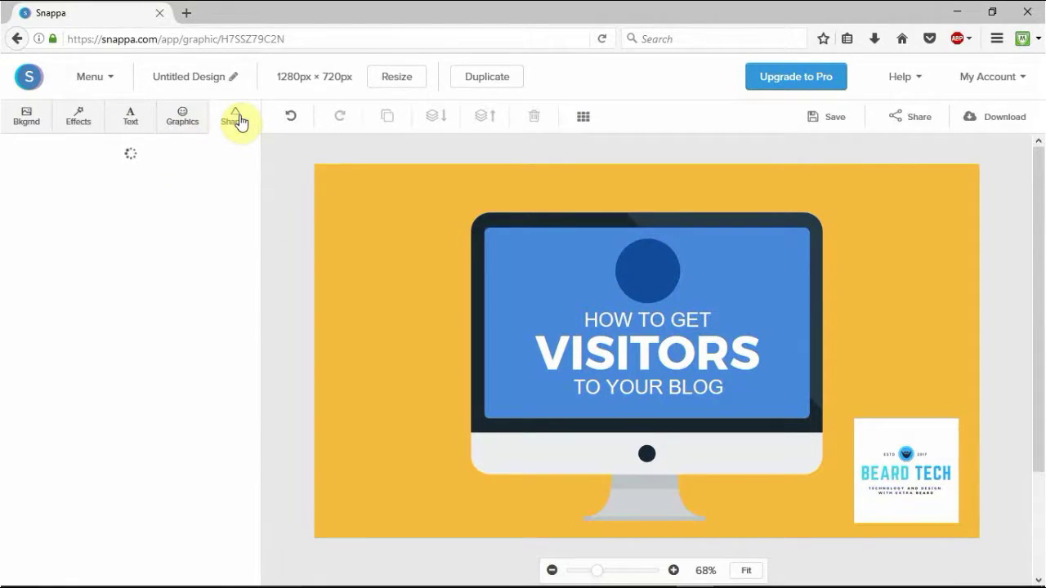
{"action": "left_click", "coordinate": [186, 122]}
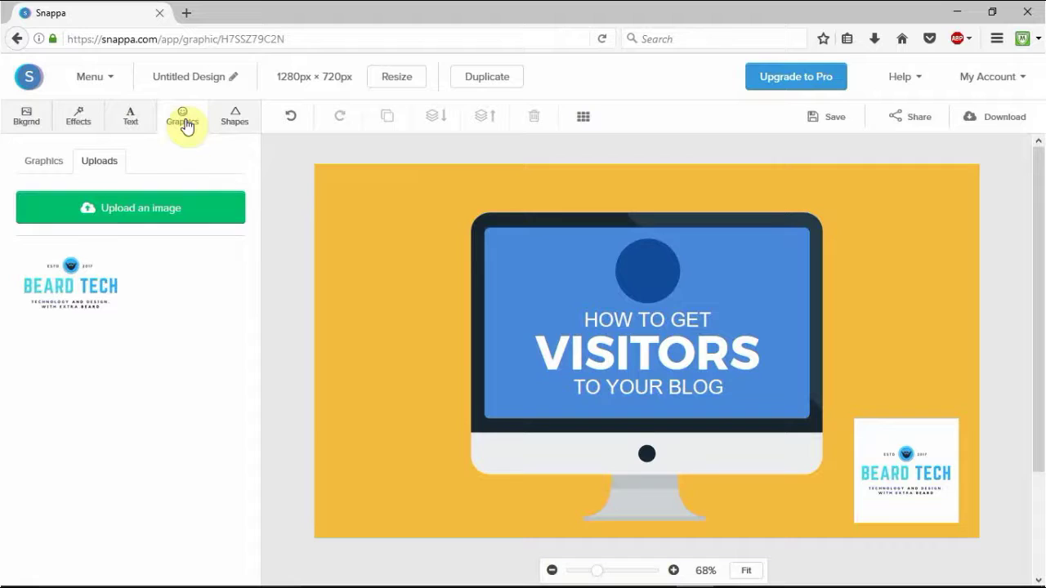
{"action": "left_click", "coordinate": [41, 162]}
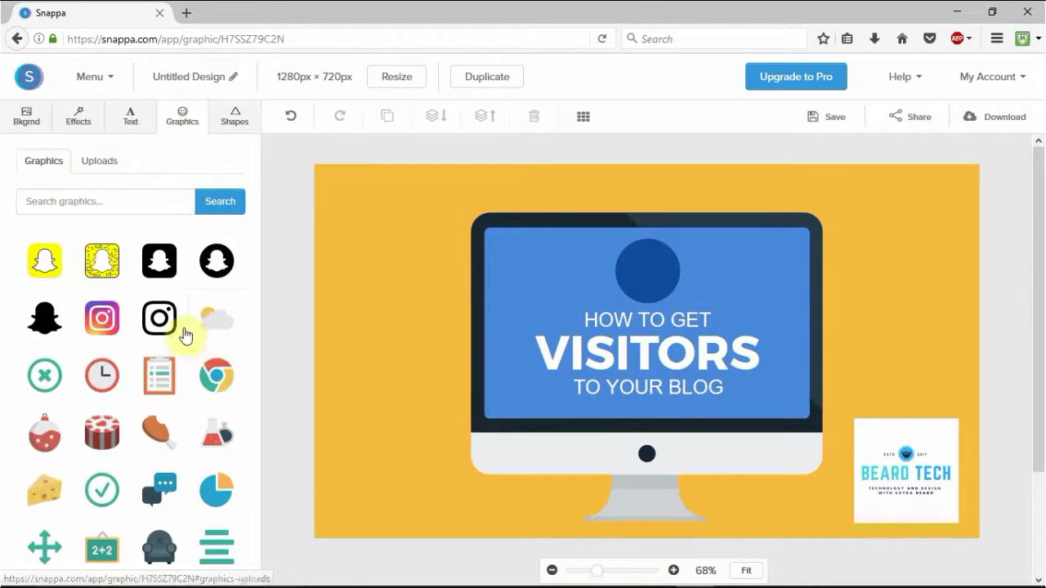
{"action": "scroll", "coordinate": [151, 346], "scroll_direction": "down", "scroll_amount": 5}
{"action": "scroll", "coordinate": [150, 348], "scroll_direction": "down", "scroll_amount": 4}
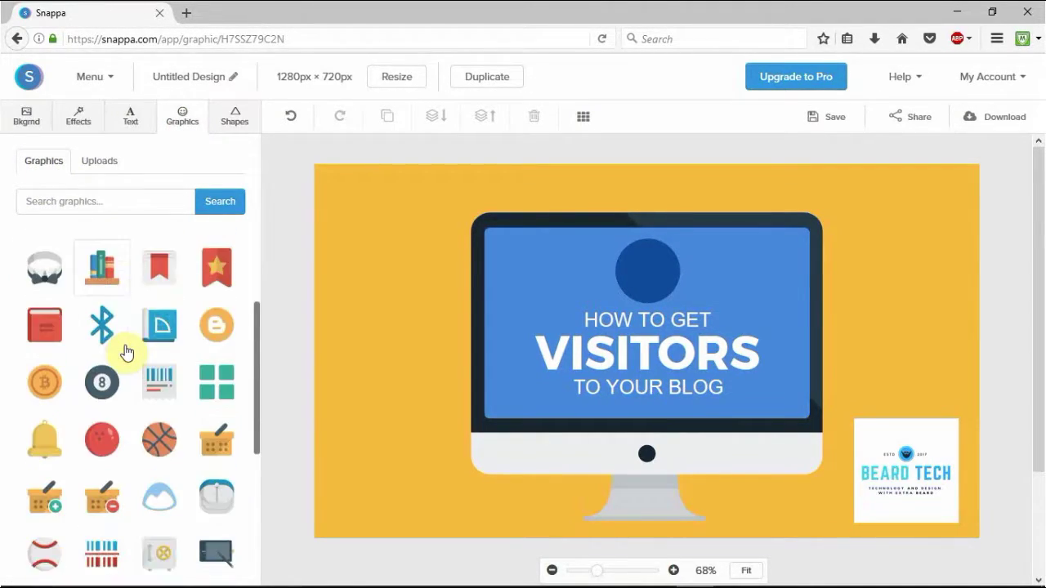
{"action": "scroll", "coordinate": [145, 346], "scroll_direction": "down", "scroll_amount": 1}
{"action": "scroll", "coordinate": [133, 330], "scroll_direction": "up", "scroll_amount": 1}
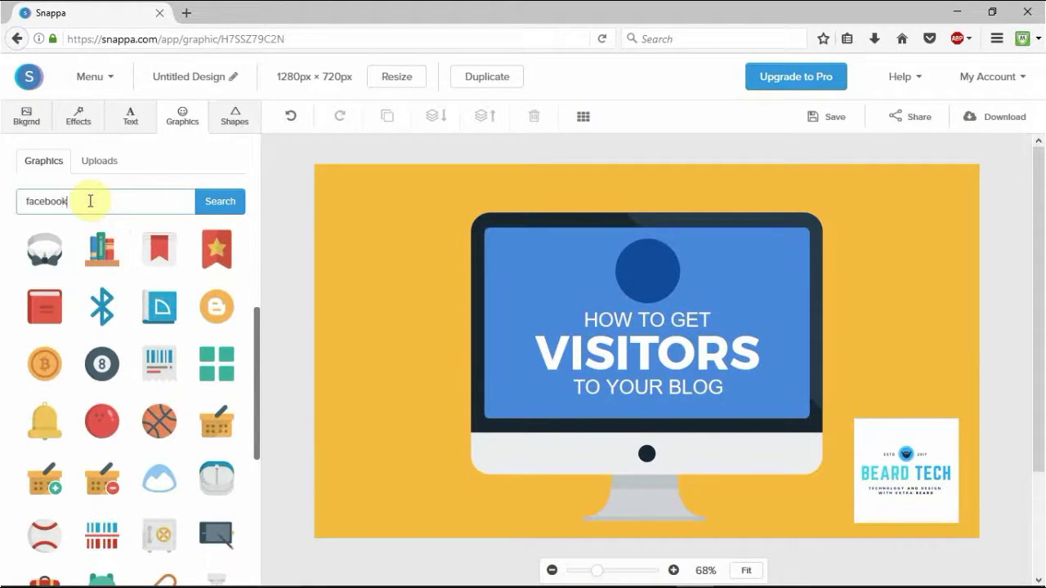
{"action": "key", "text": "Return"}
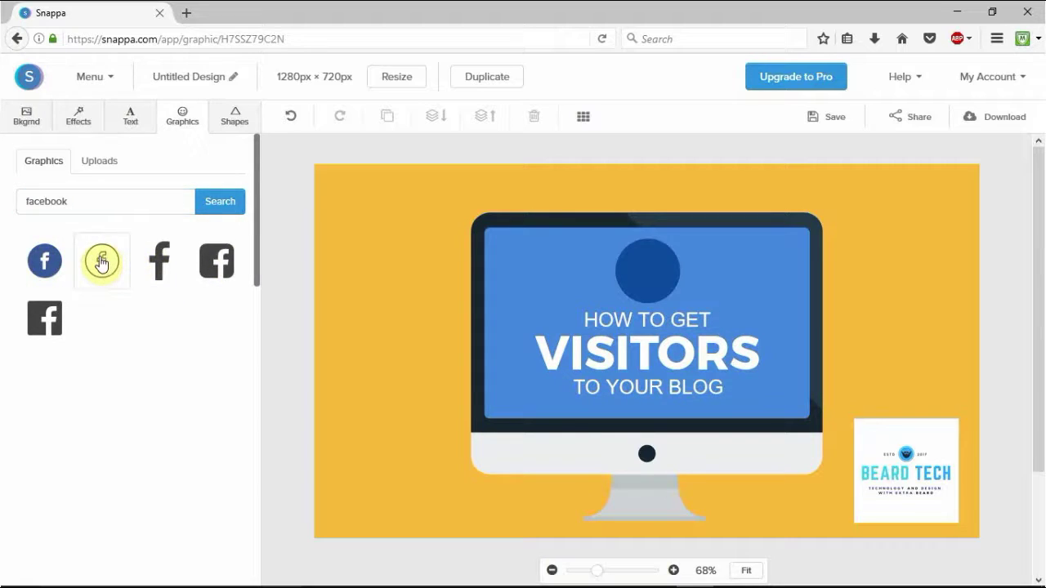
Place the outlined Facebook icon on the monitor screen and delete the dark blue circle.
{"action": "left_click_drag", "start_coordinate": [102, 262], "coordinate": [644, 278]}
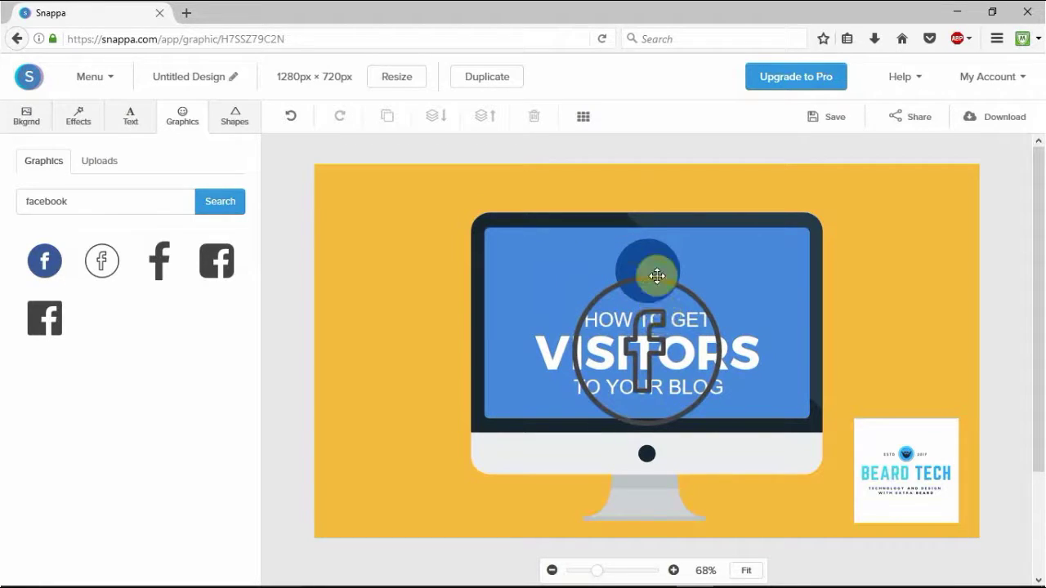
{"action": "left_click", "coordinate": [655, 245]}
{"action": "key", "text": "Delete"}
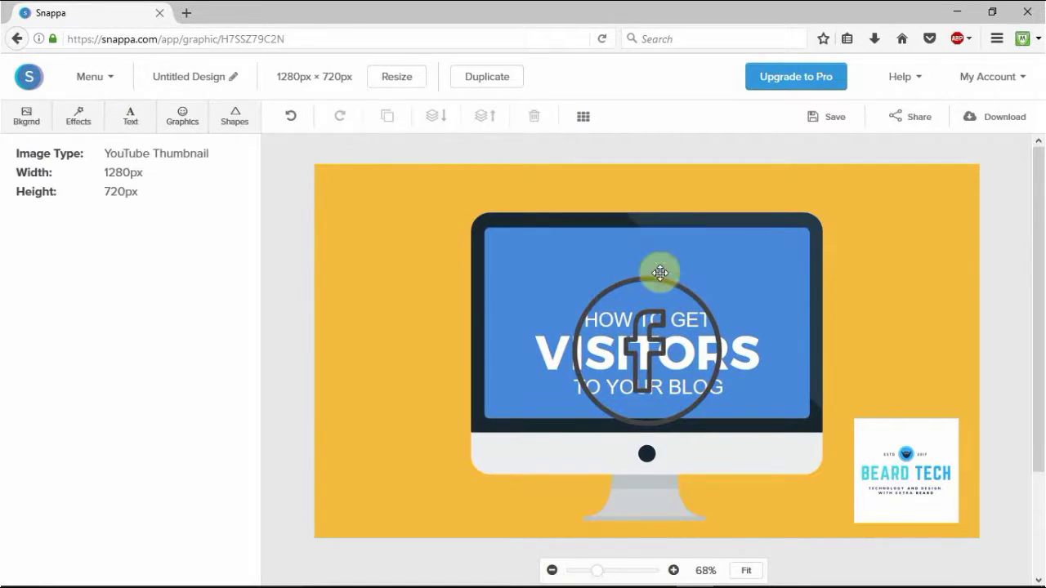
Shrink the Facebook icon and centre it above the HOW TO GET text.
{"action": "left_click", "coordinate": [649, 352]}
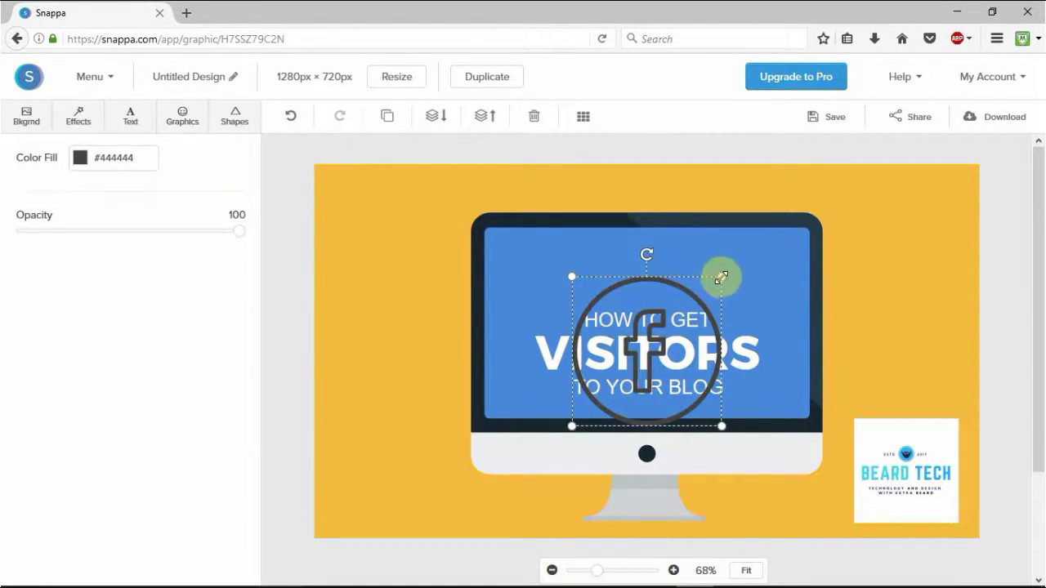
{"action": "left_click_drag", "start_coordinate": [720, 277], "coordinate": [674, 324]}
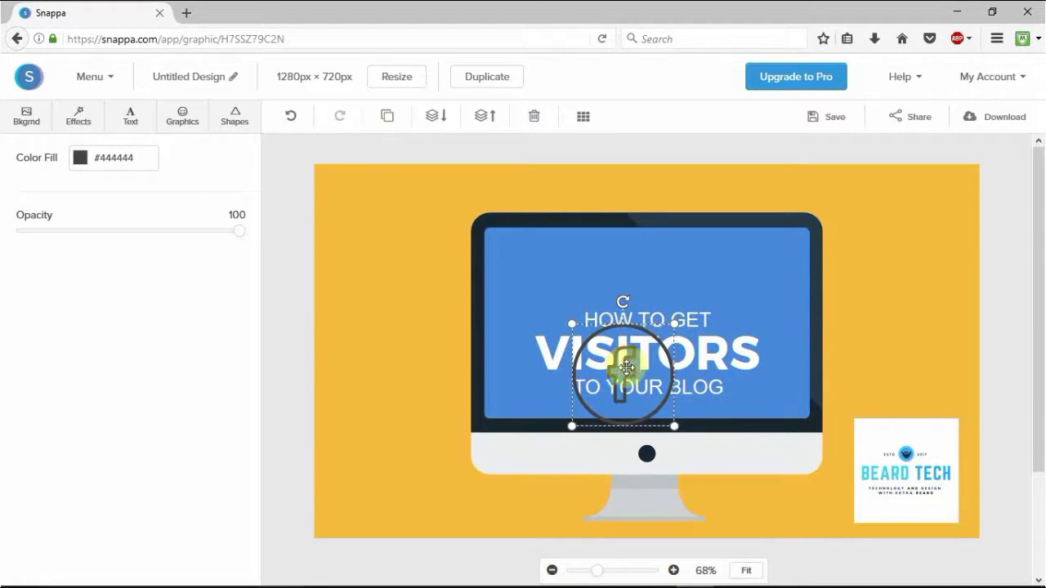
{"action": "left_click_drag", "start_coordinate": [626, 368], "coordinate": [661, 287]}
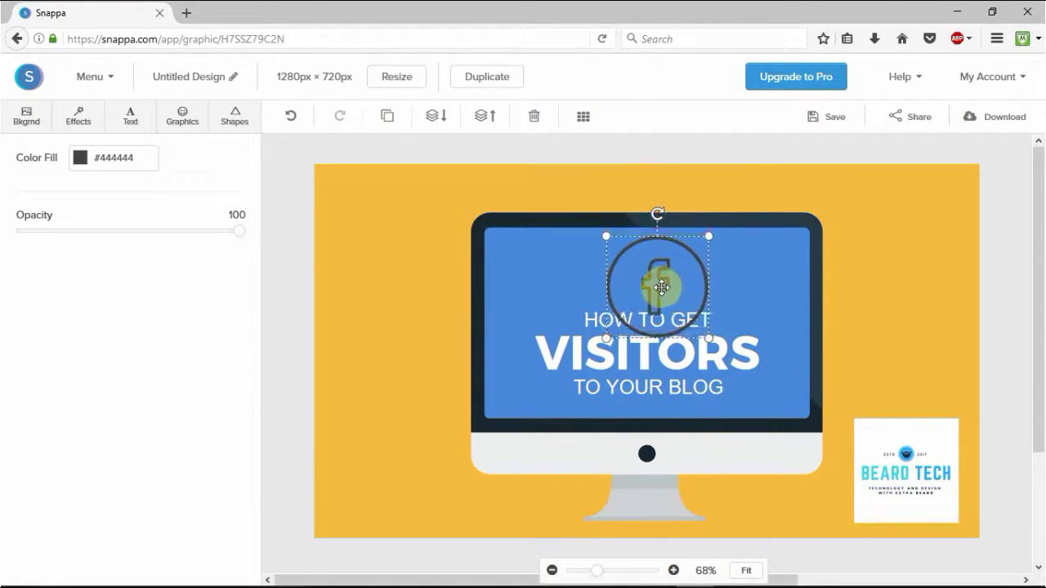
{"action": "left_click_drag", "start_coordinate": [703, 234], "coordinate": [681, 262]}
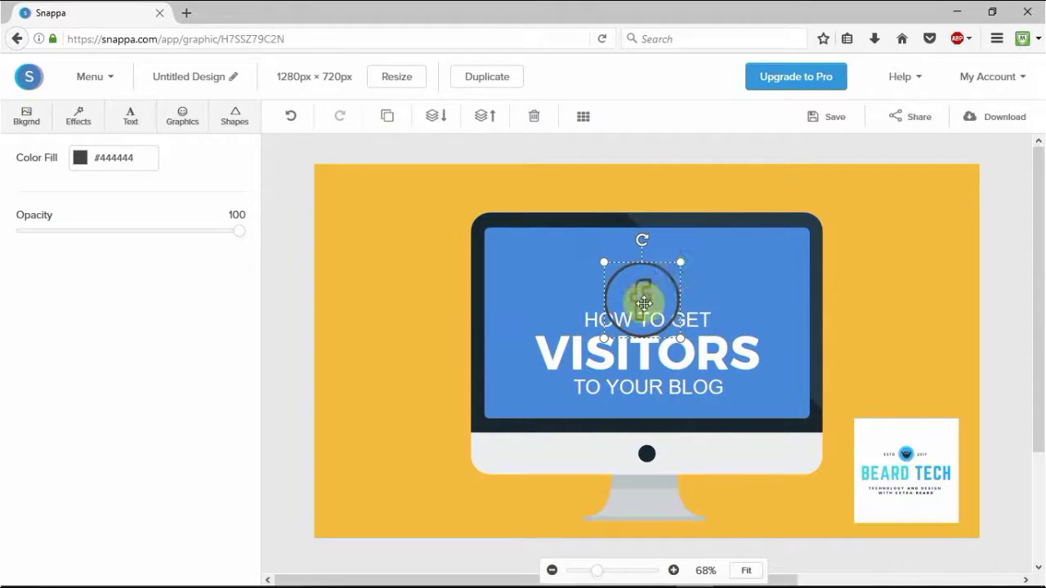
{"action": "left_click_drag", "start_coordinate": [646, 297], "coordinate": [649, 271]}
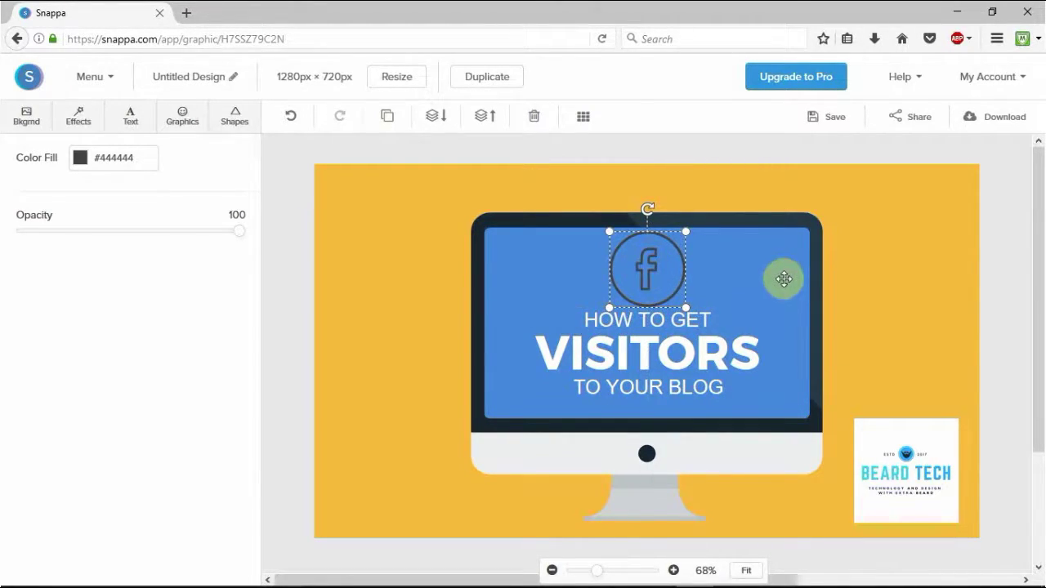
{"action": "left_click", "coordinate": [712, 351]}
Replace the VISITORS headline with '5 YOUTUBE SUBSCRIBERS'.
{"action": "left_click", "coordinate": [694, 345]}
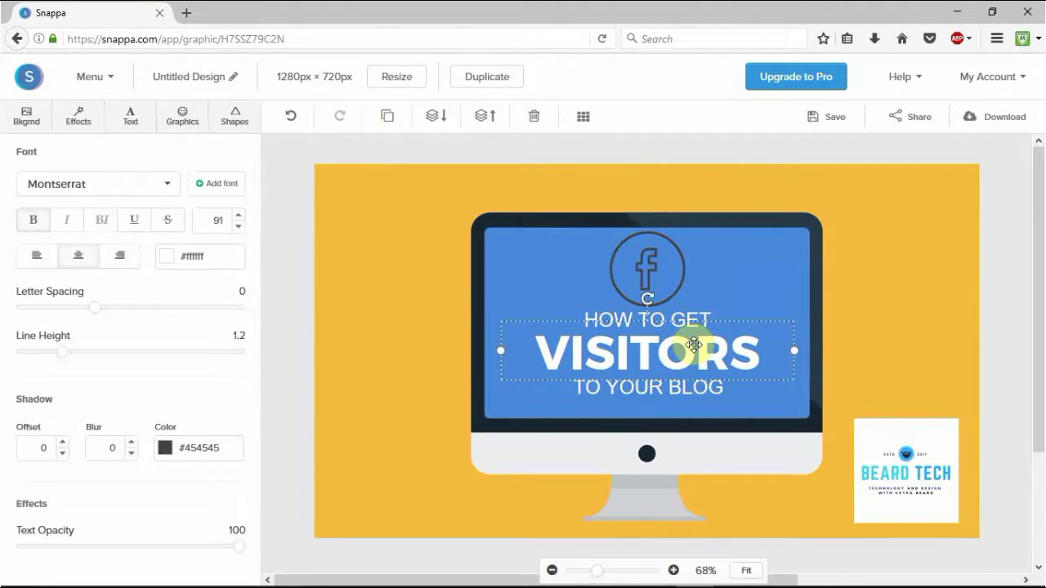
{"action": "double_click", "coordinate": [735, 349]}
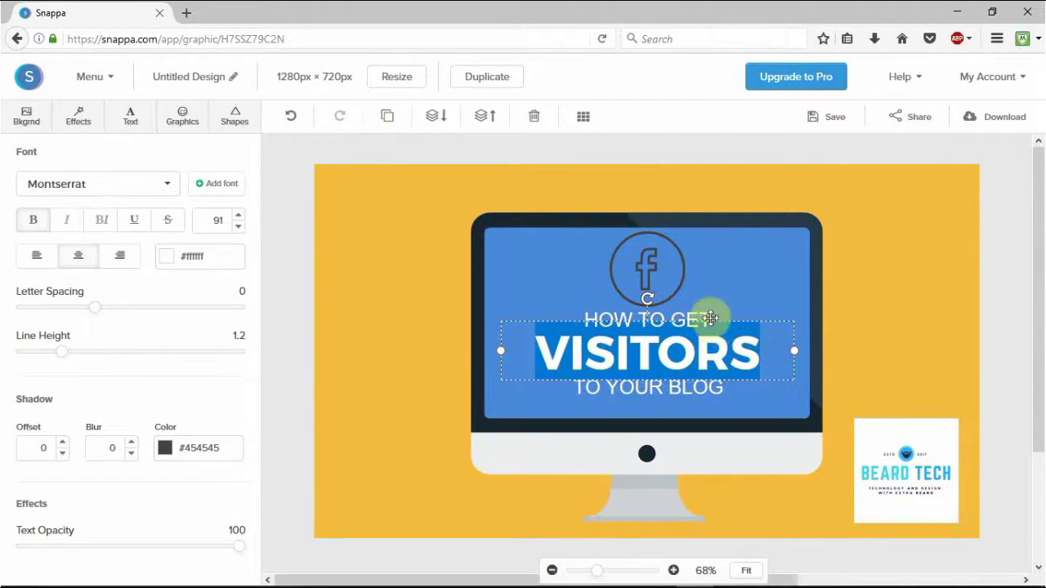
{"action": "left_click", "coordinate": [704, 317]}
{"action": "left_click", "coordinate": [760, 353]}
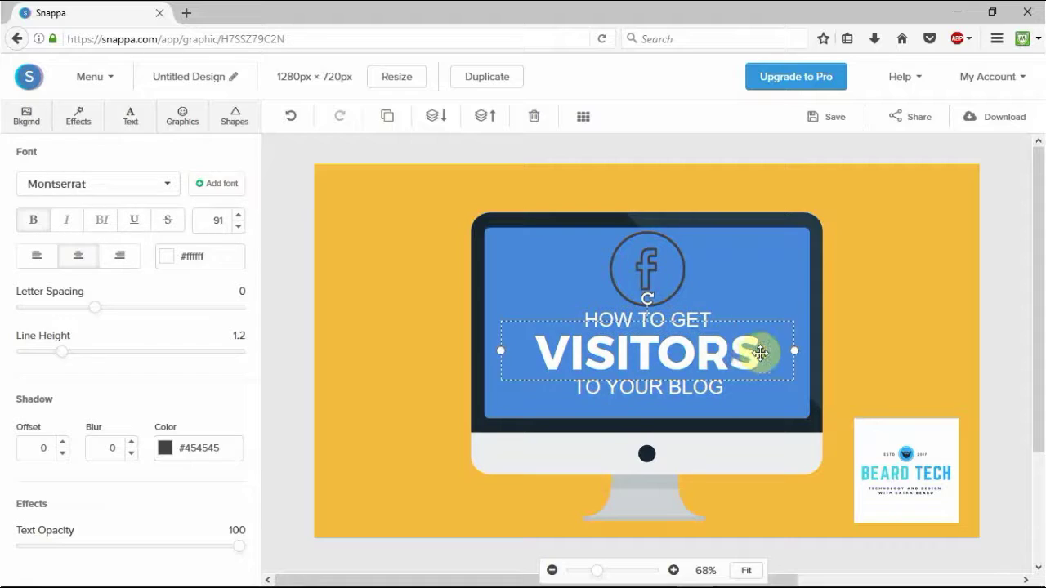
{"action": "double_click", "coordinate": [724, 350]}
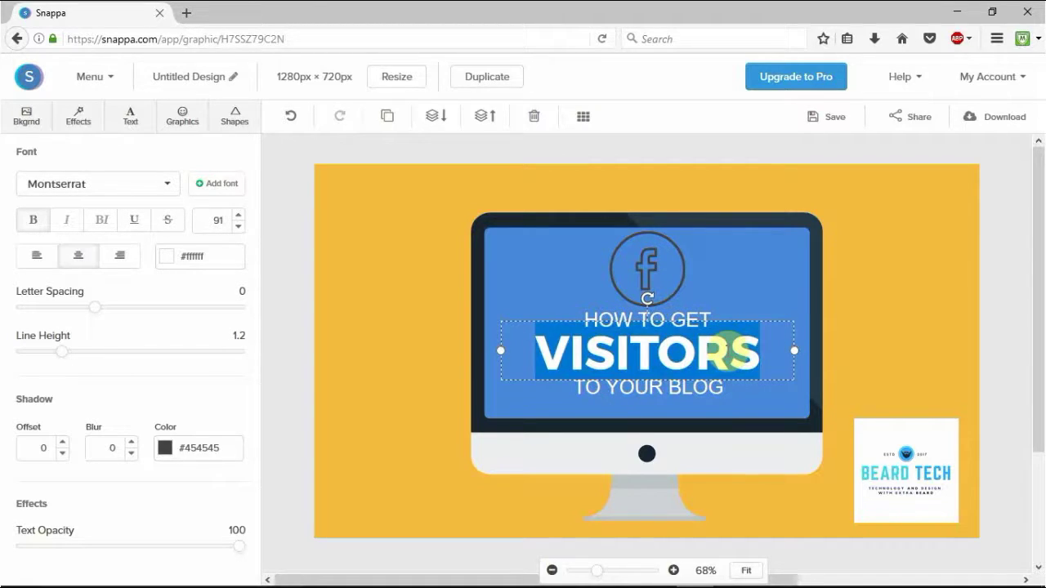
{"action": "type", "text": "5 youtube"}
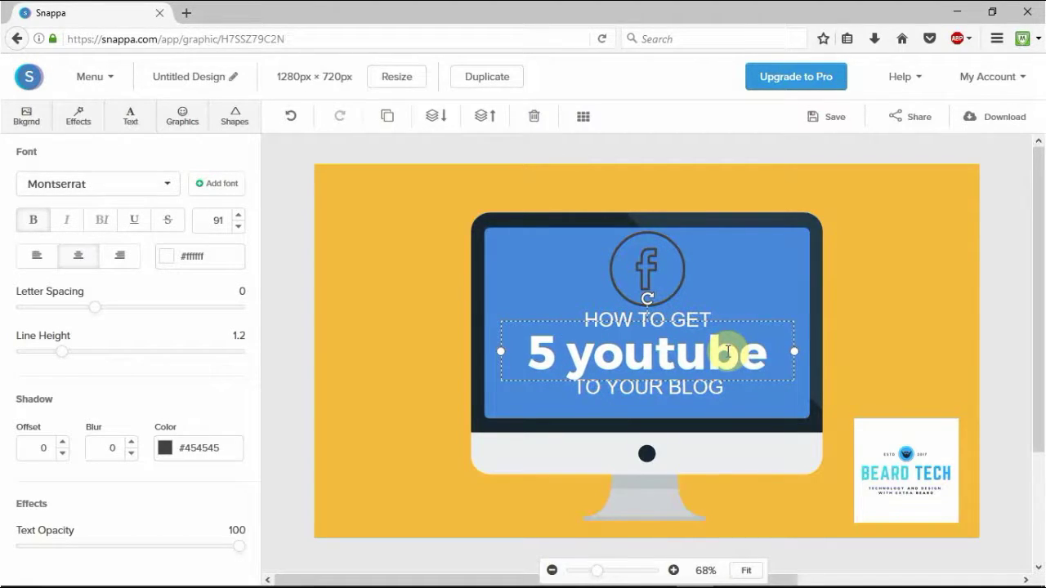
{"action": "key", "text": "BackSpace"}
{"action": "key", "text": "BackSpace"}
{"action": "key", "text": "BackSpace"}
{"action": "key", "text": "BackSpace"}
{"action": "key", "text": "BackSpace"}
{"action": "key", "text": "BackSpace"}
{"action": "key", "text": "BackSpace"}
{"action": "type", "text": "YO"}
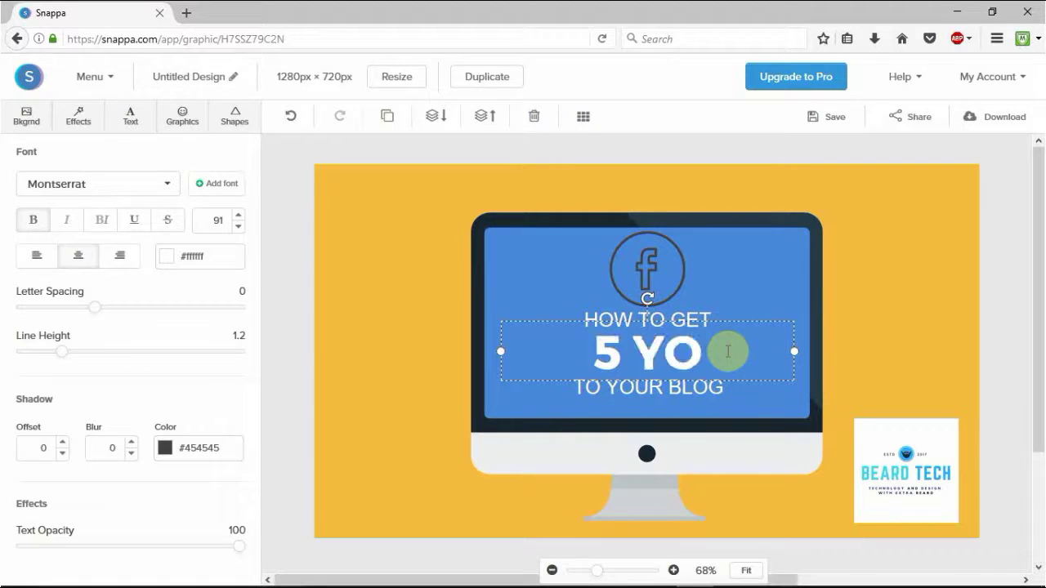
{"action": "type", "text": "UTUBE S"}
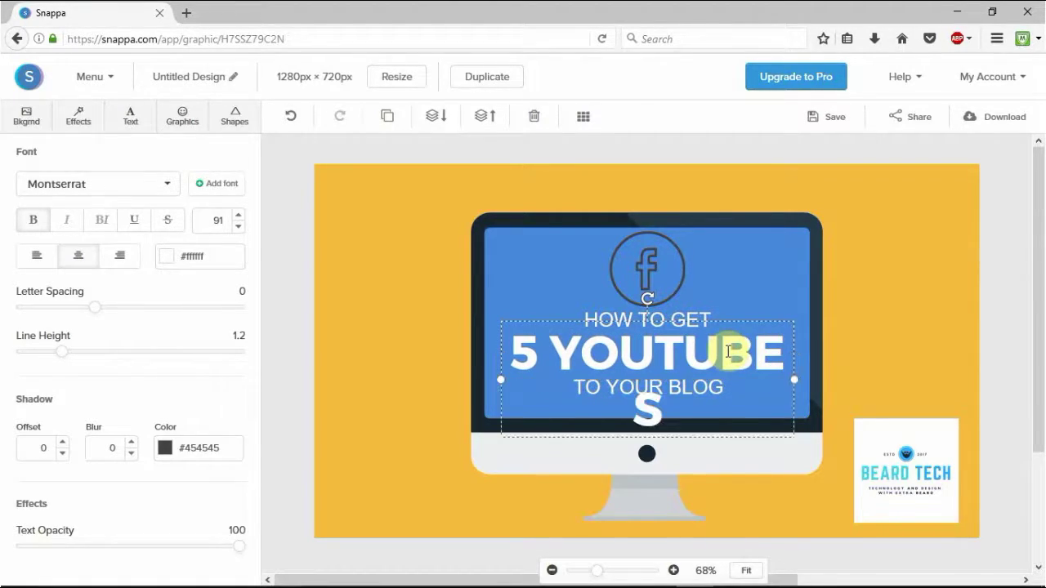
{"action": "type", "text": "UBSCRIBE"}
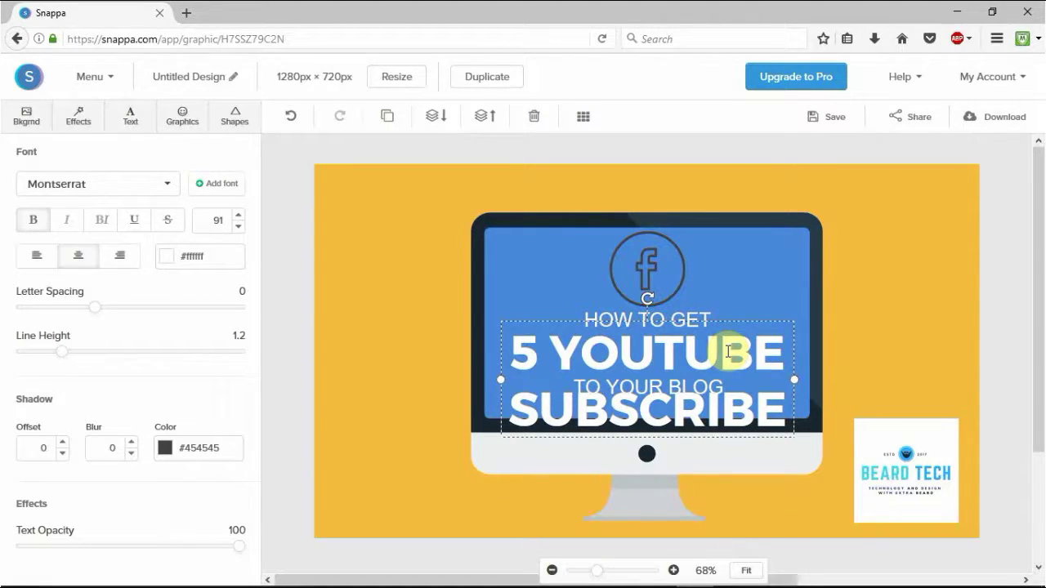
{"action": "type", "text": "RS"}
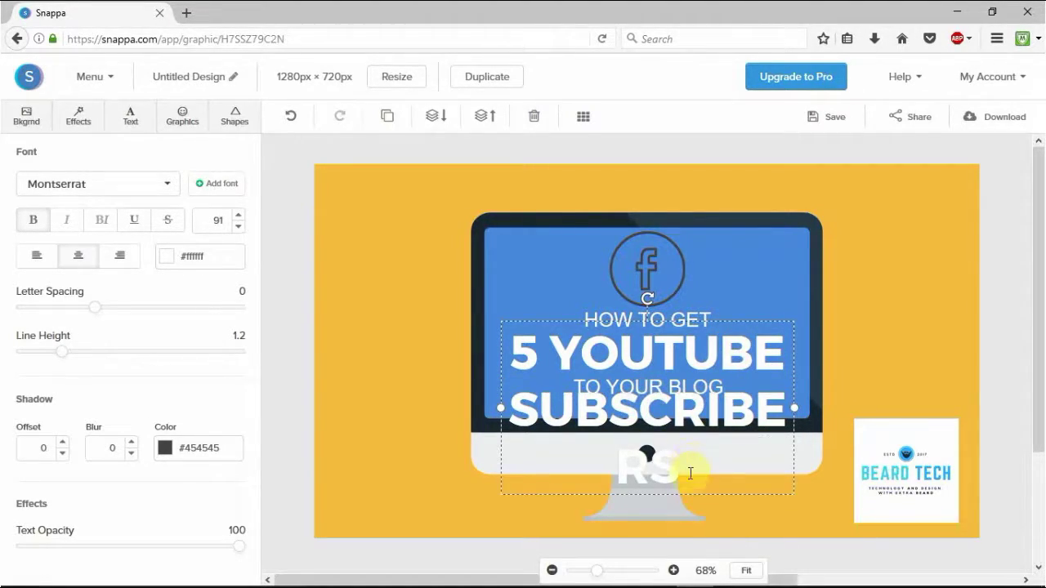
Lower the headline's font size to 53 so SUBSCRIBERS fits.
{"action": "left_click_drag", "start_coordinate": [685, 472], "coordinate": [398, 322]}
{"action": "left_click", "coordinate": [239, 226]}
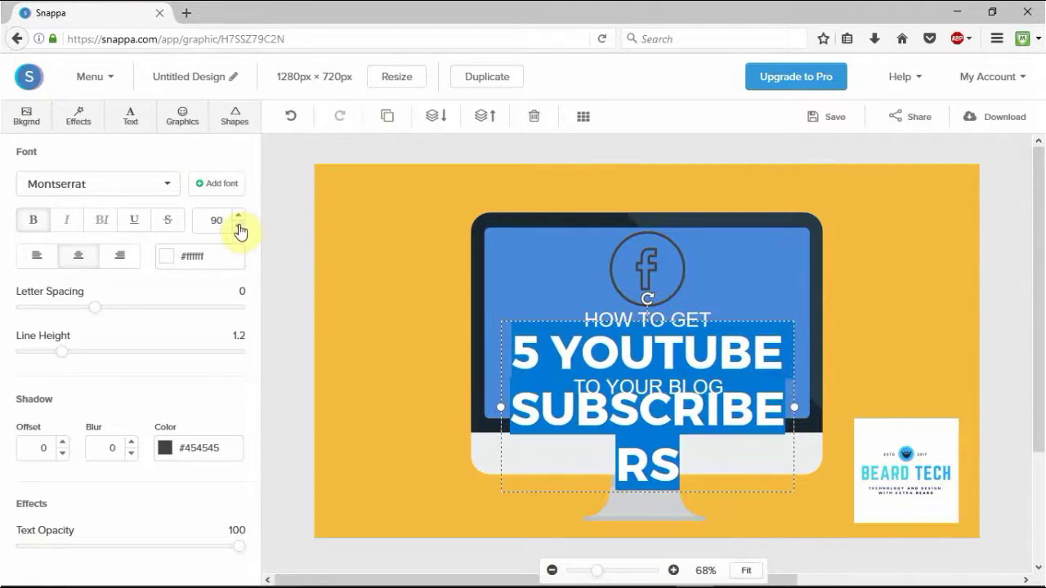
{"action": "left_click", "coordinate": [239, 226]}
{"action": "left_click", "coordinate": [239, 226]}
{"action": "left_click", "coordinate": [239, 226]}
{"action": "left_click", "coordinate": [238, 226]}
{"action": "left_click", "coordinate": [238, 226]}
{"action": "left_click", "coordinate": [238, 226]}
{"action": "left_click", "coordinate": [239, 226]}
{"action": "left_click", "coordinate": [238, 226]}
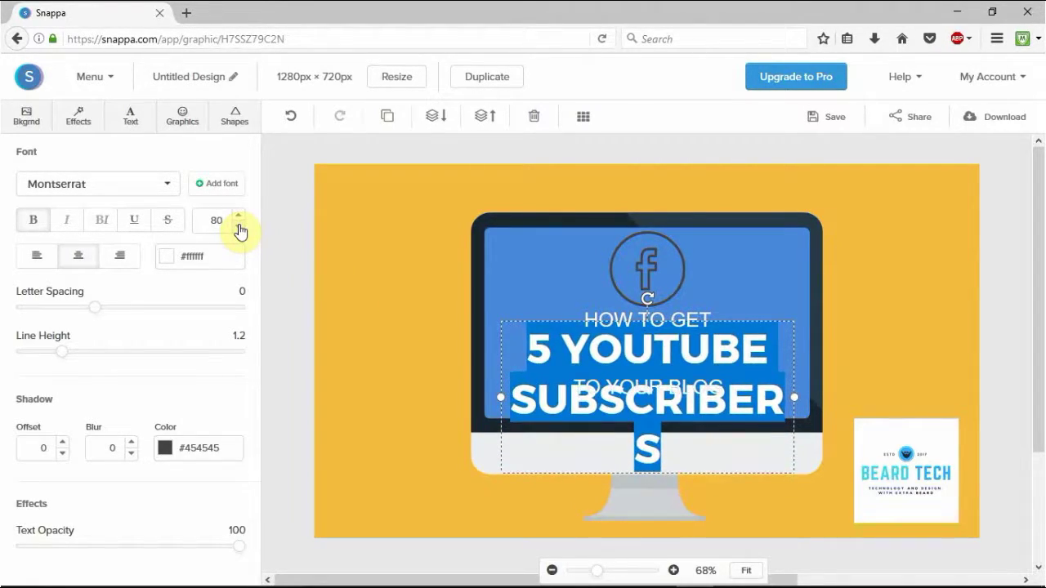
{"action": "left_click", "coordinate": [238, 226]}
{"action": "left_click", "coordinate": [239, 226]}
{"action": "left_click", "coordinate": [239, 227]}
{"action": "left_click", "coordinate": [238, 227]}
{"action": "left_click", "coordinate": [238, 227]}
{"action": "left_click", "coordinate": [238, 226]}
{"action": "left_click", "coordinate": [239, 226]}
{"action": "left_click", "coordinate": [239, 227]}
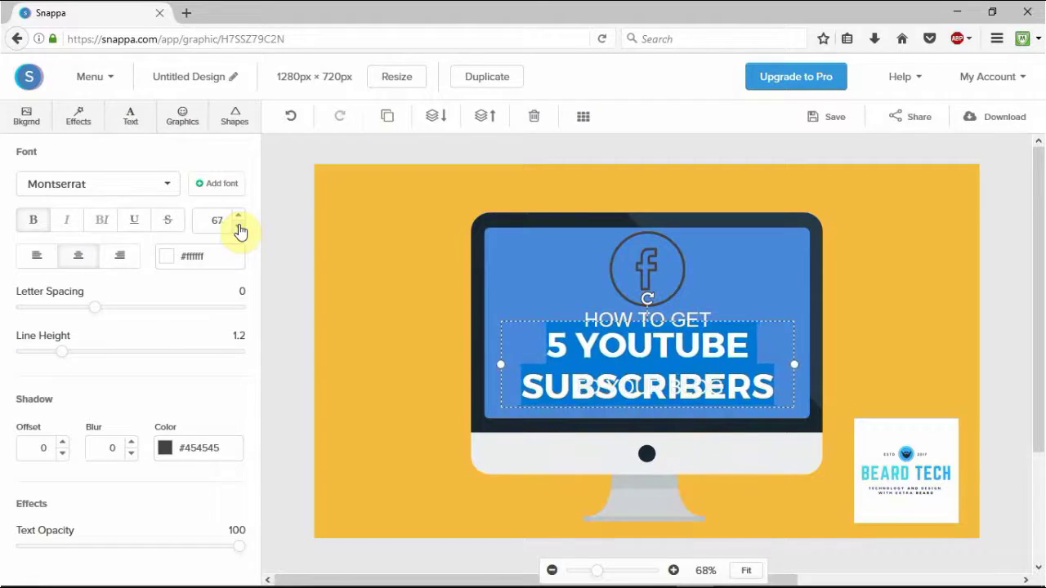
{"action": "left_click", "coordinate": [239, 227]}
{"action": "left_click", "coordinate": [239, 227]}
{"action": "left_click", "coordinate": [239, 227]}
{"action": "left_click", "coordinate": [238, 226]}
{"action": "left_click", "coordinate": [239, 227]}
{"action": "left_click", "coordinate": [238, 227]}
{"action": "left_click", "coordinate": [238, 226]}
{"action": "left_click", "coordinate": [239, 226]}
{"action": "left_click", "coordinate": [239, 227]}
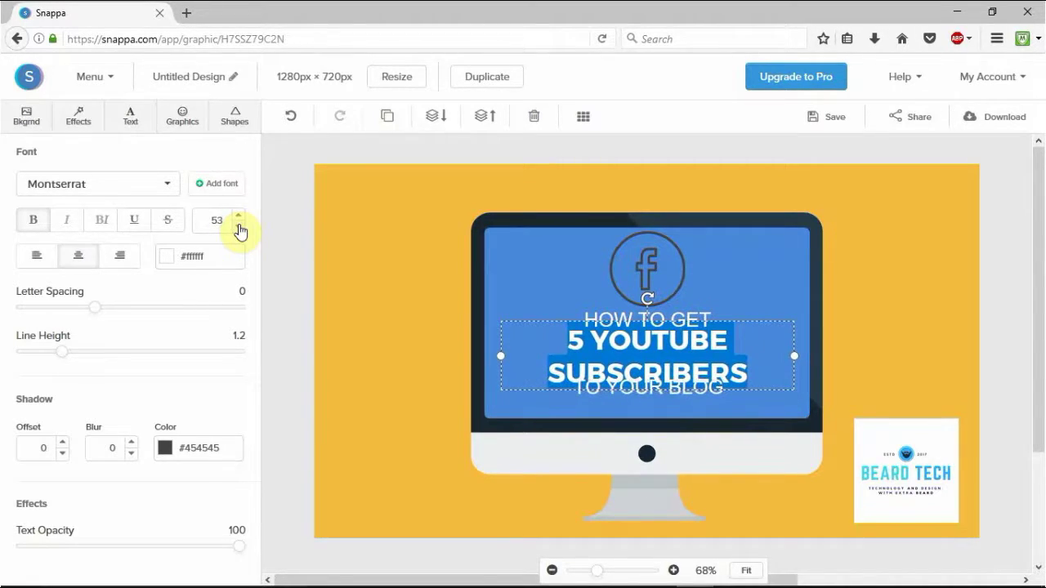
Move the TO YOUR BLOG line down and change it to 'IN TWO WEEKS'.
{"action": "left_click", "coordinate": [756, 276]}
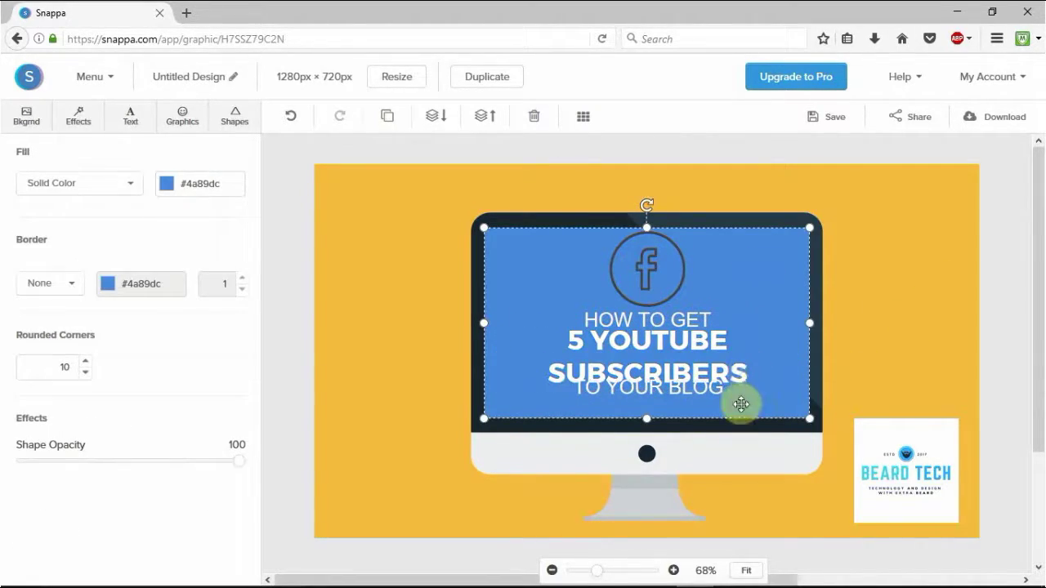
{"action": "left_click", "coordinate": [712, 391]}
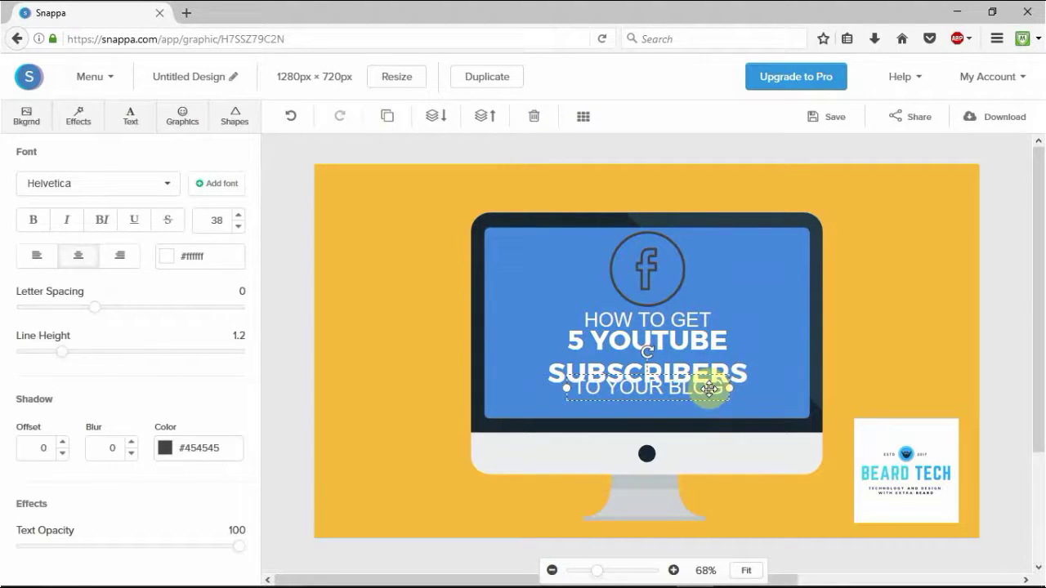
{"action": "left_click_drag", "start_coordinate": [710, 389], "coordinate": [708, 401]}
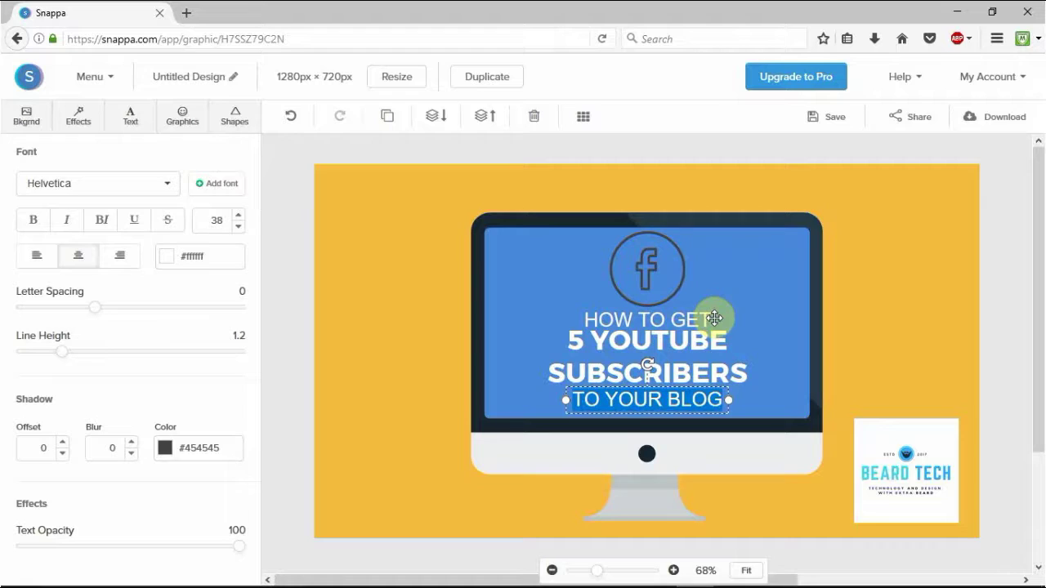
{"action": "type", "text": "IN TWO W"}
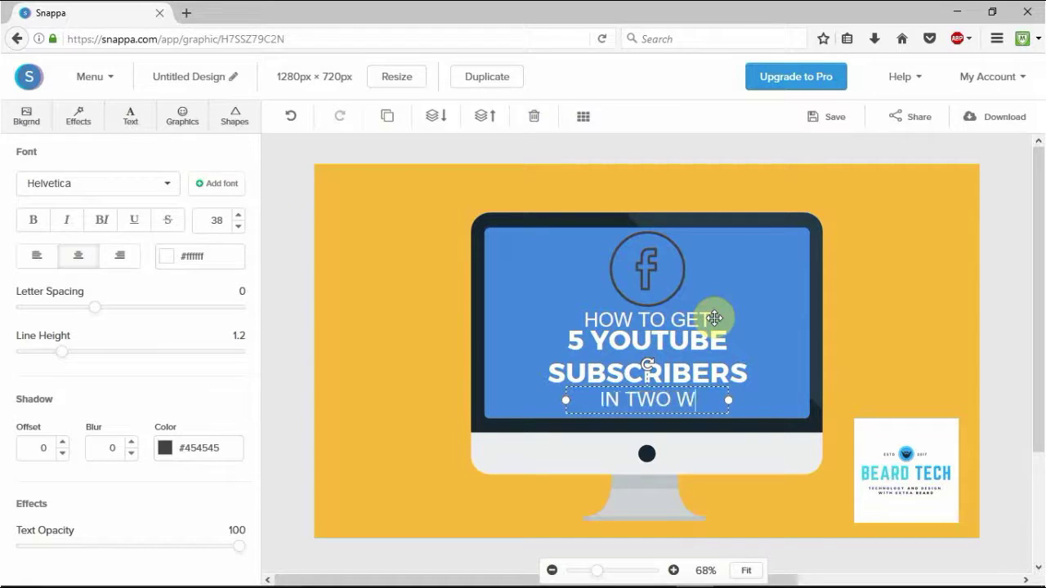
{"action": "type", "text": "EEKS"}
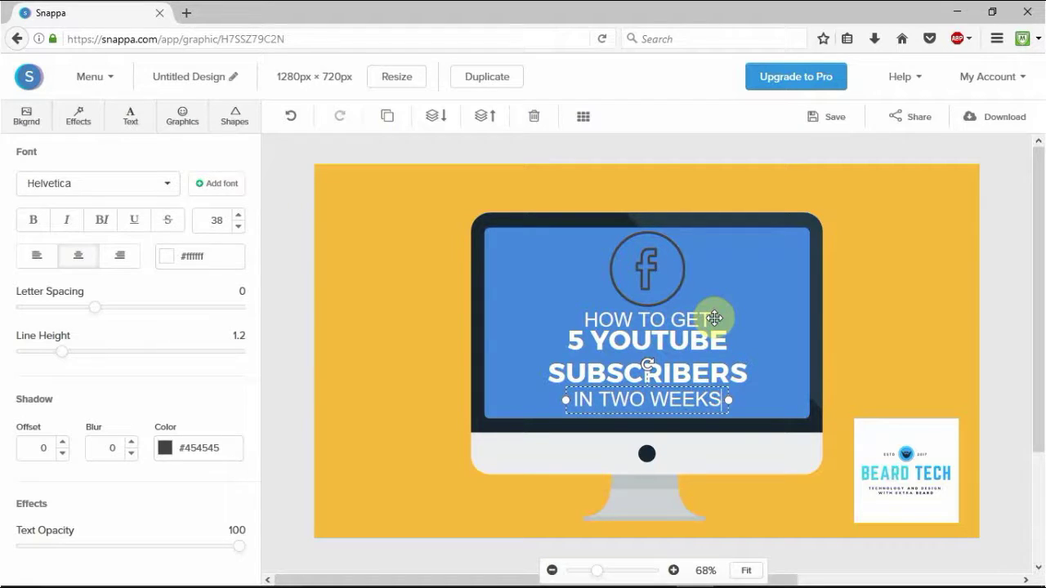
{"action": "left_click", "coordinate": [759, 302]}
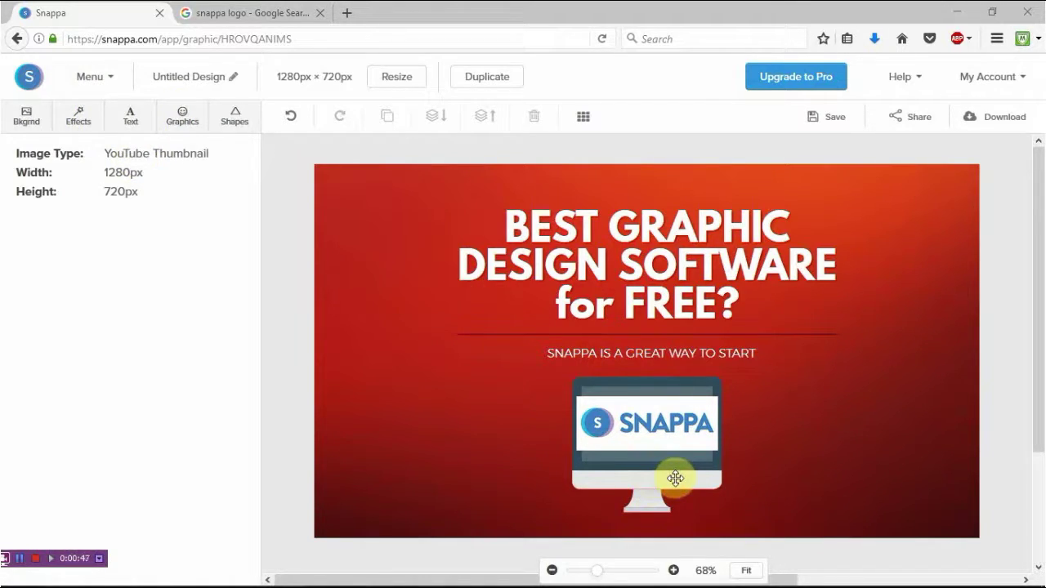
{"action": "left_click", "coordinate": [185, 117]}
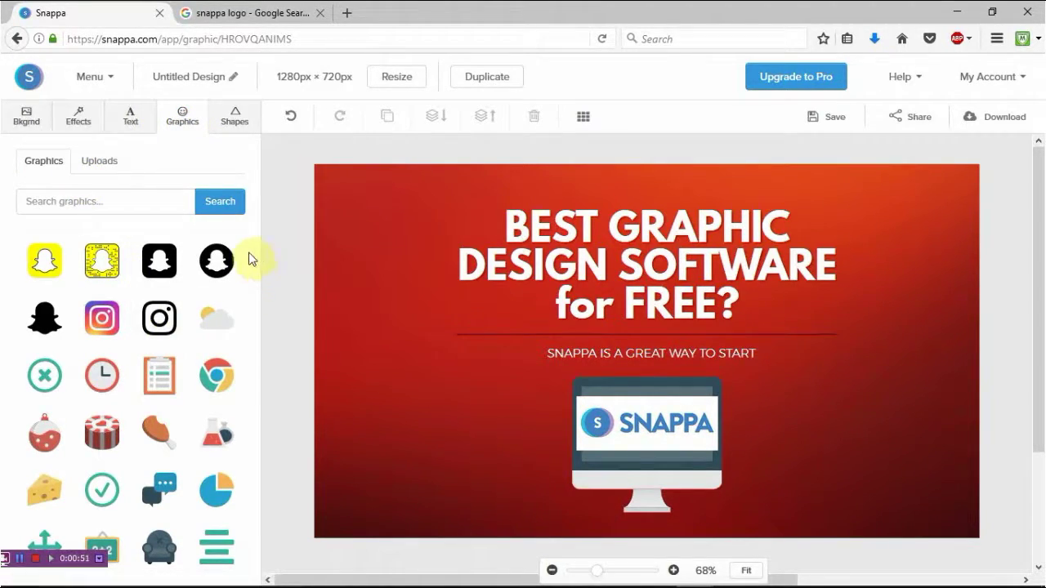
{"action": "scroll", "coordinate": [187, 327], "scroll_direction": "down", "scroll_amount": 3}
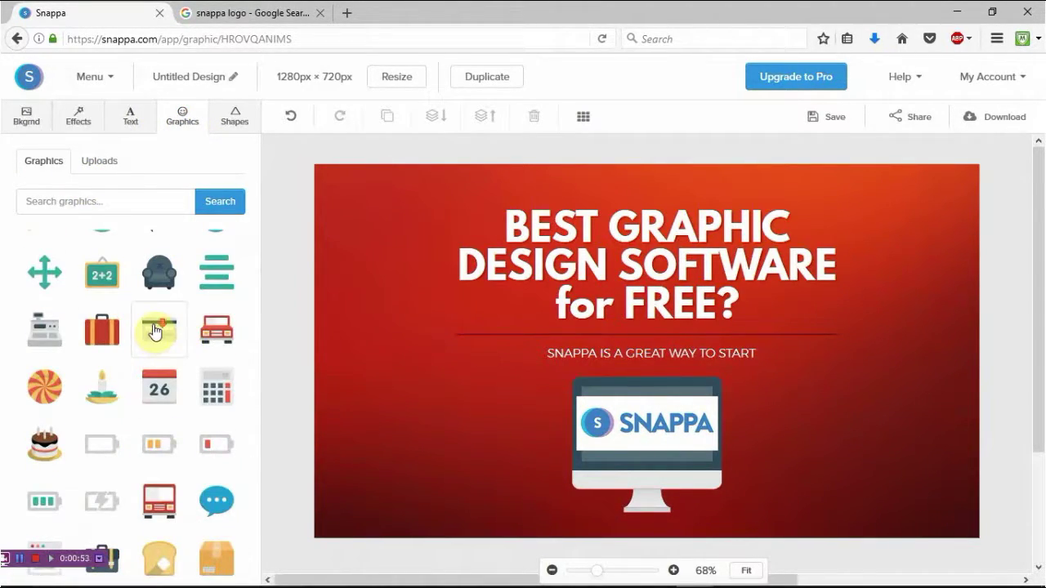
{"action": "scroll", "coordinate": [155, 331], "scroll_direction": "down", "scroll_amount": 3}
{"action": "scroll", "coordinate": [158, 331], "scroll_direction": "down", "scroll_amount": 1}
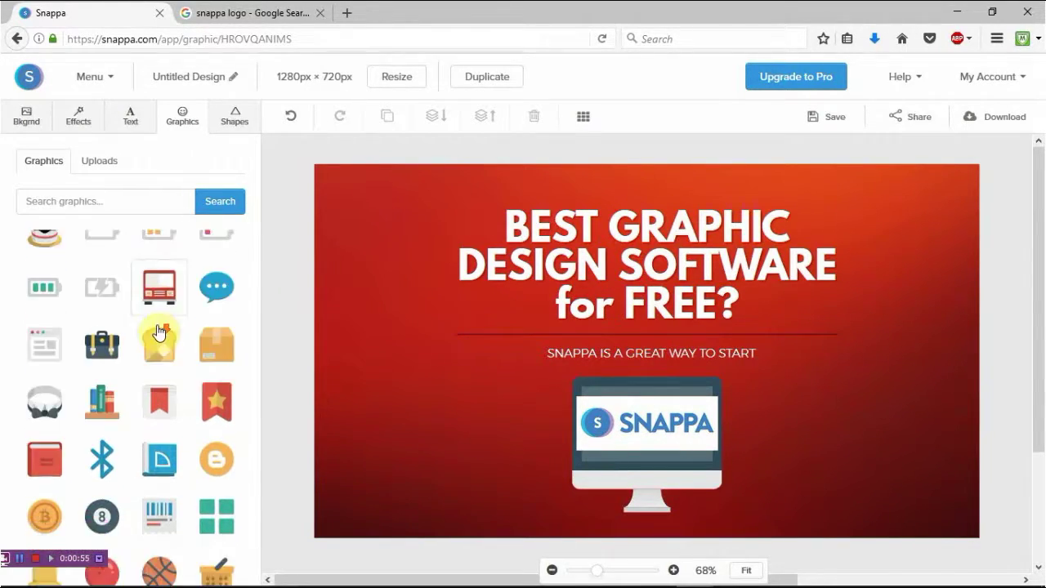
{"action": "scroll", "coordinate": [159, 332], "scroll_direction": "down", "scroll_amount": 5}
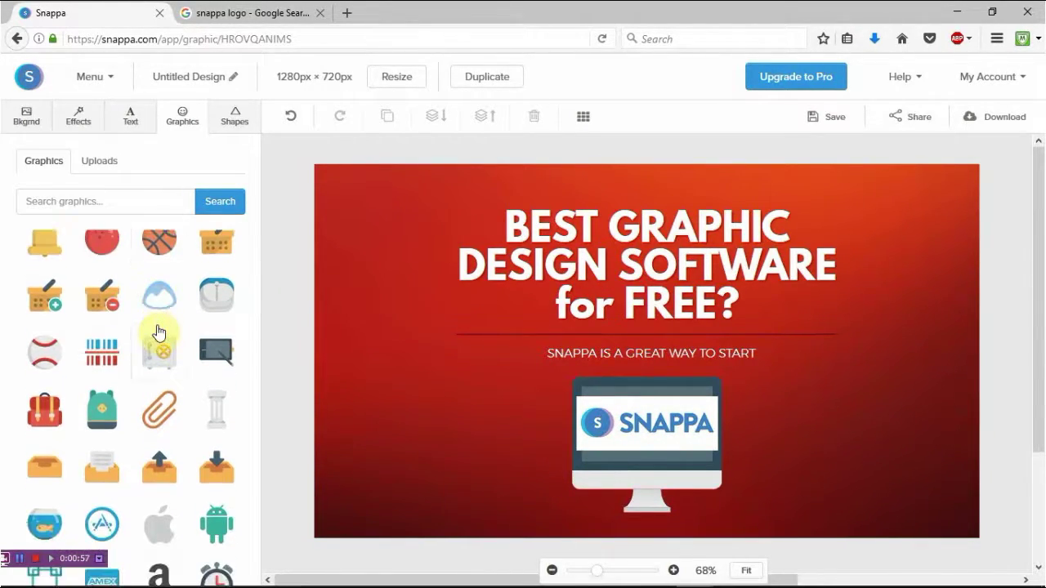
{"action": "scroll", "coordinate": [159, 332], "scroll_direction": "down", "scroll_amount": 1}
{"action": "scroll", "coordinate": [161, 325], "scroll_direction": "down", "scroll_amount": 8}
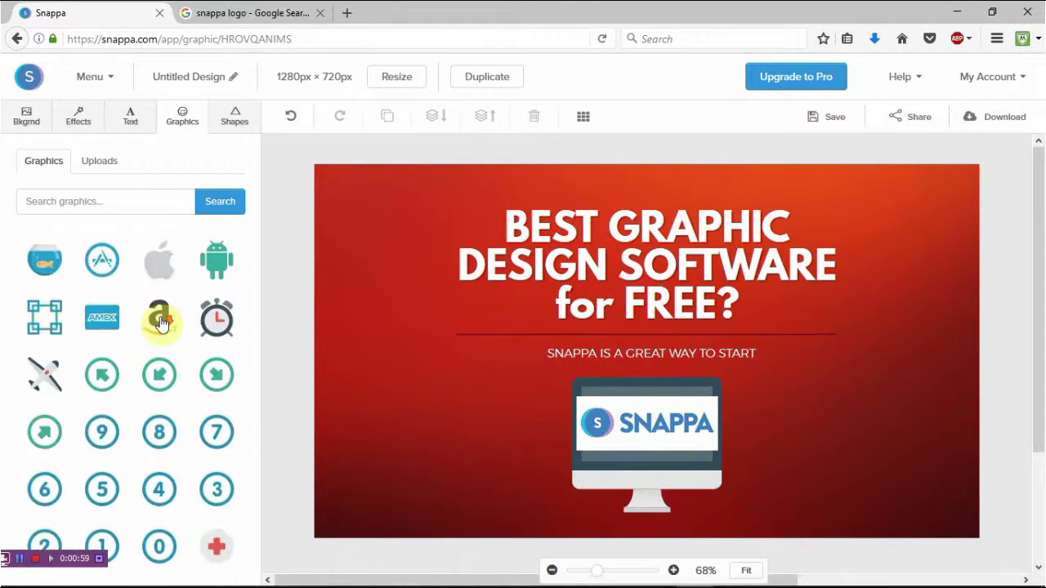
{"action": "scroll", "coordinate": [161, 324], "scroll_direction": "down", "scroll_amount": 4}
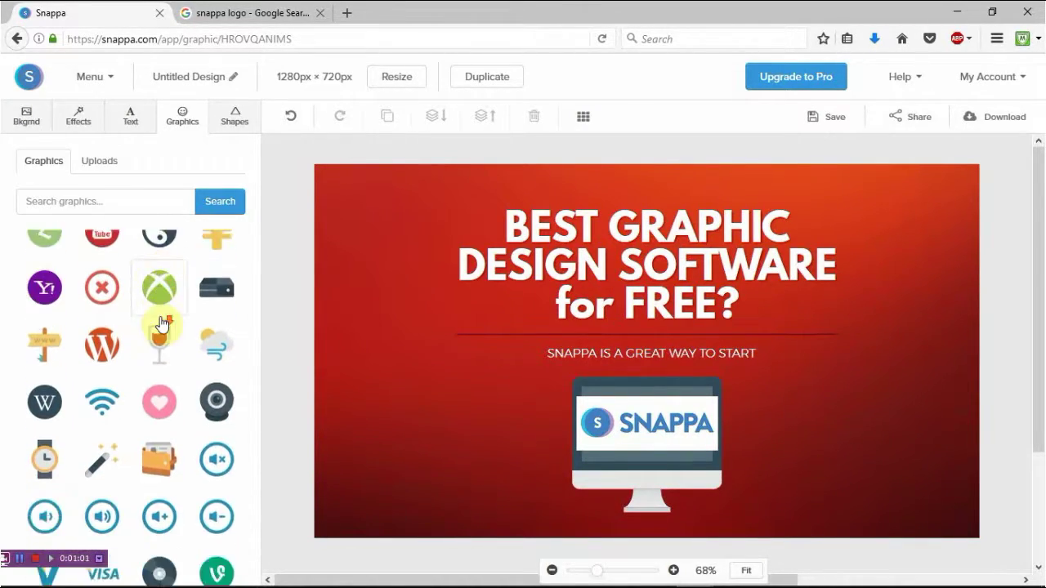
{"action": "scroll", "coordinate": [163, 327], "scroll_direction": "down", "scroll_amount": 5}
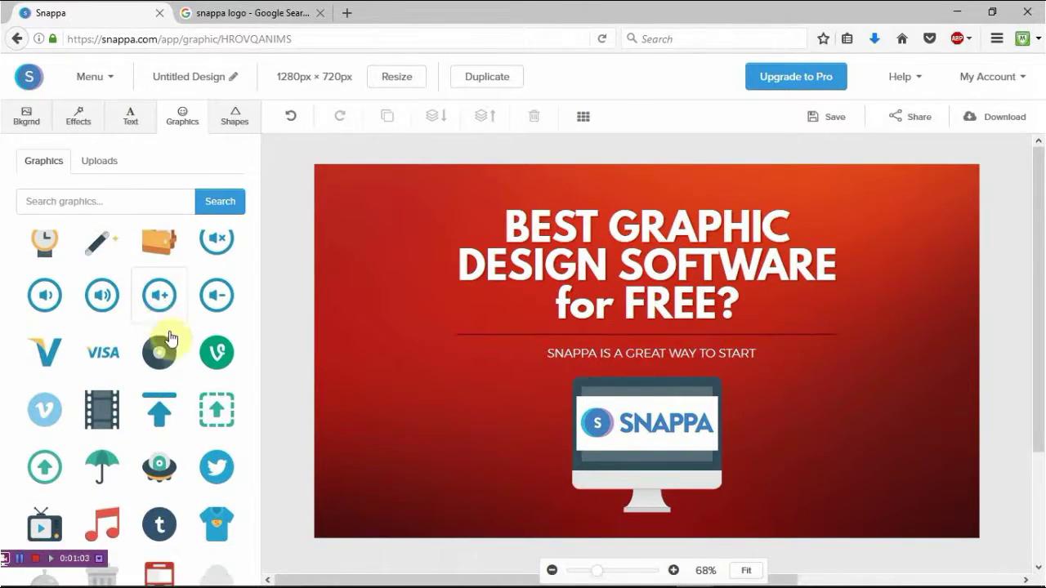
{"action": "scroll", "coordinate": [158, 339], "scroll_direction": "down", "scroll_amount": 1}
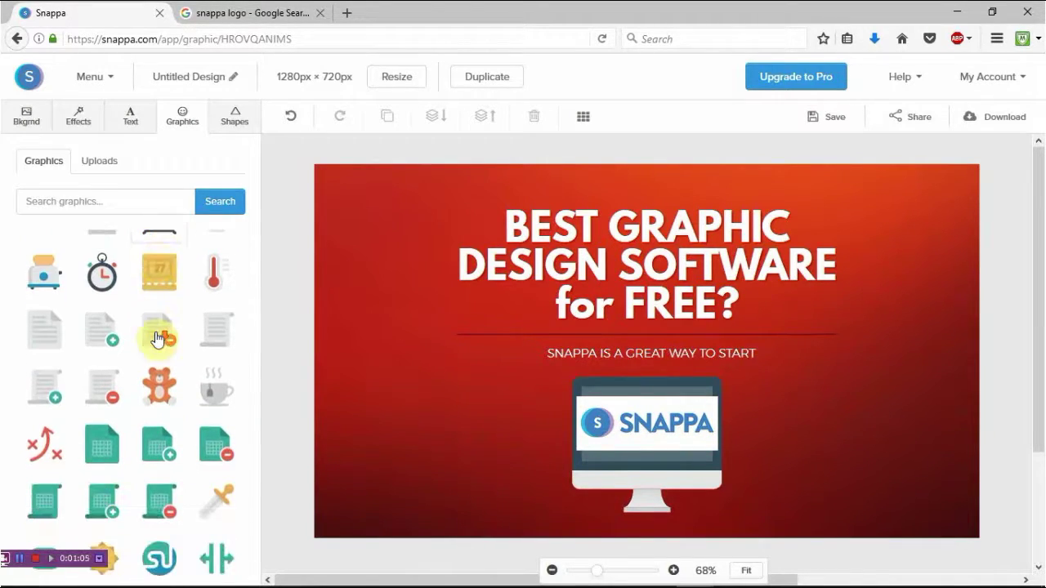
{"action": "scroll", "coordinate": [158, 335], "scroll_direction": "down", "scroll_amount": 5}
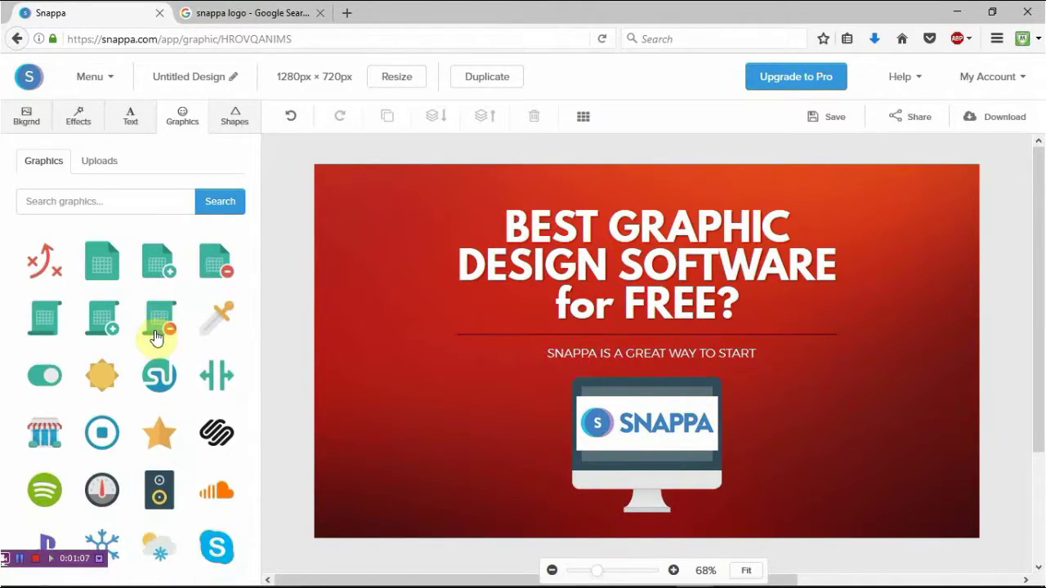
{"action": "scroll", "coordinate": [158, 335], "scroll_direction": "down", "scroll_amount": 5}
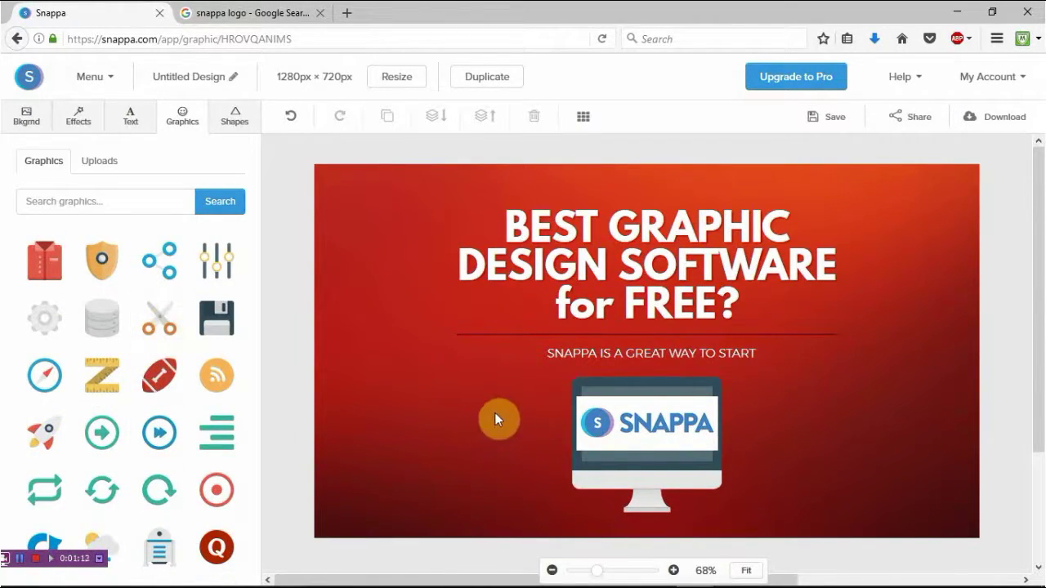
Add the scissors graphic, tilt it about 40 degrees, shrink it and place it left of the monitor.
{"action": "left_click_drag", "start_coordinate": [497, 410], "coordinate": [497, 410]}
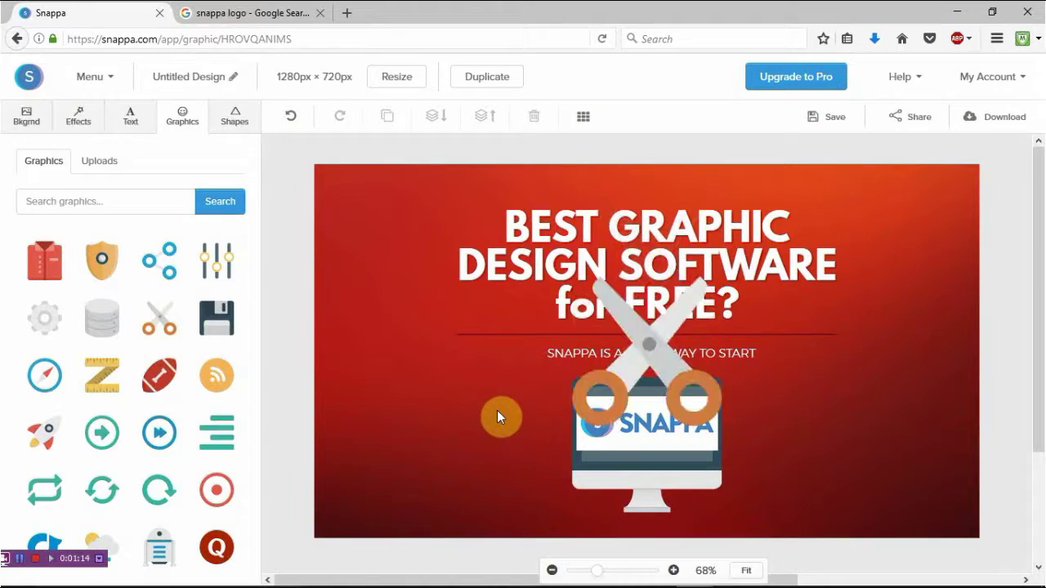
{"action": "left_click", "coordinate": [653, 341]}
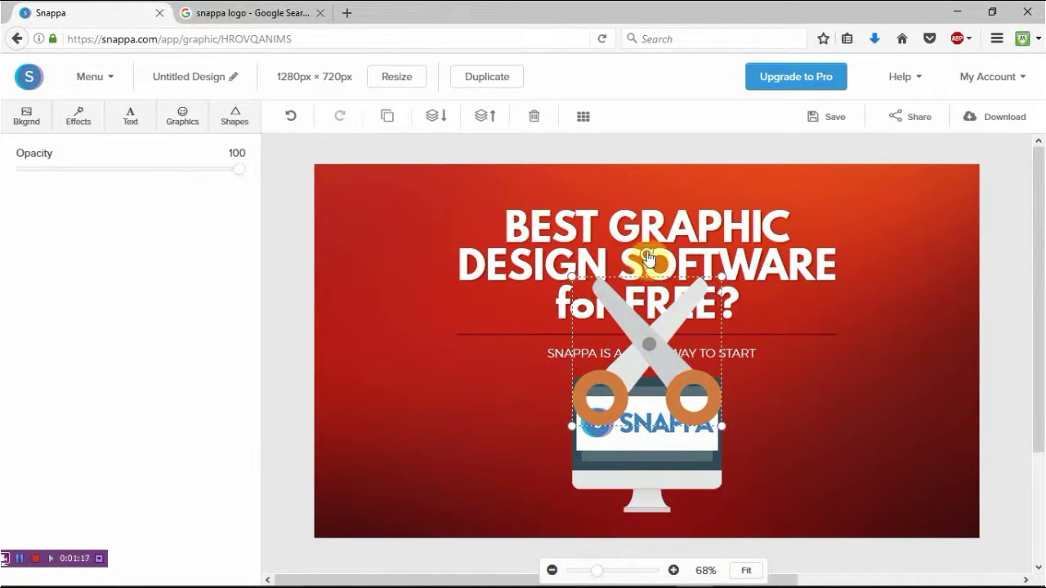
{"action": "left_click_drag", "start_coordinate": [648, 258], "coordinate": [708, 273]}
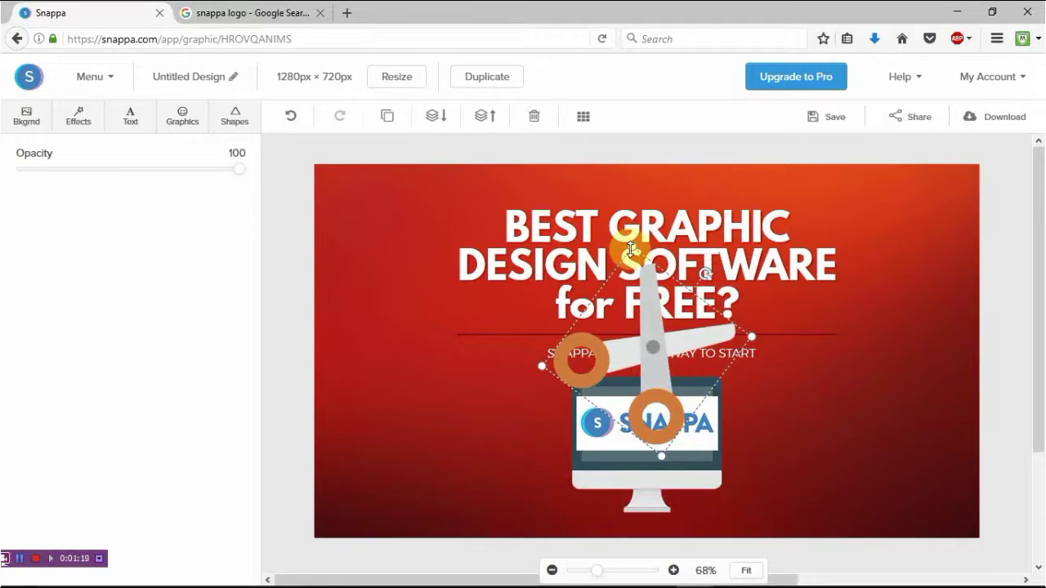
{"action": "left_click_drag", "start_coordinate": [630, 249], "coordinate": [654, 353]}
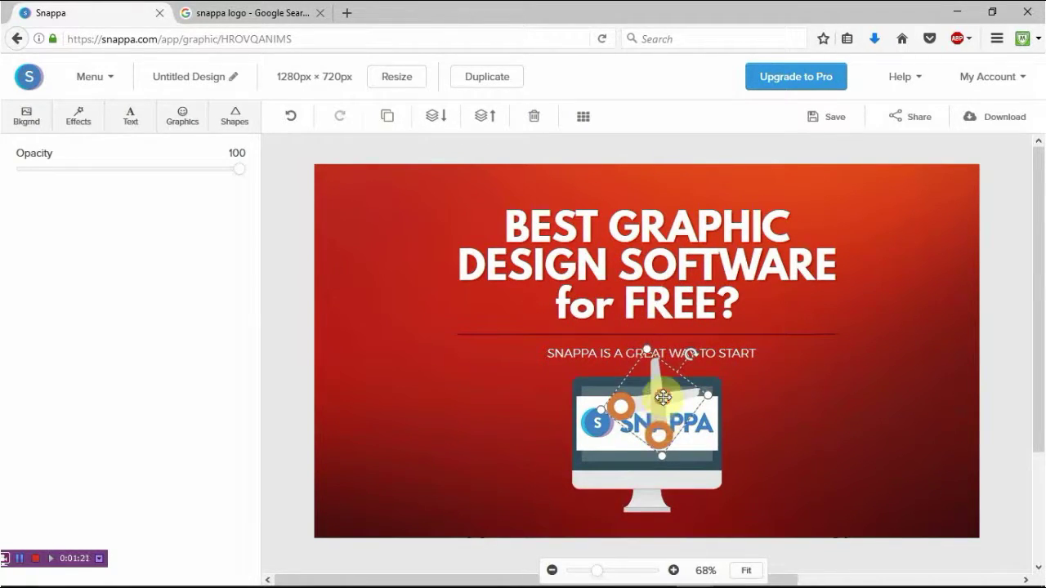
{"action": "left_click_drag", "start_coordinate": [663, 398], "coordinate": [524, 441]}
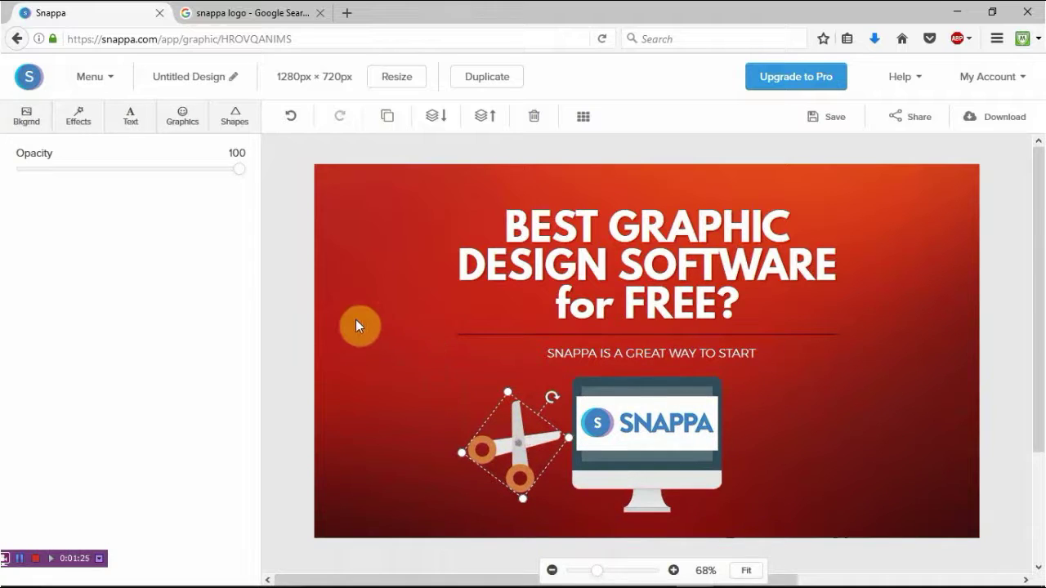
{"action": "left_click", "coordinate": [299, 278]}
Add a clock graphic, tilt it about 45 degrees counter-clockwise and shrink it above the scissors.
{"action": "left_click", "coordinate": [183, 114]}
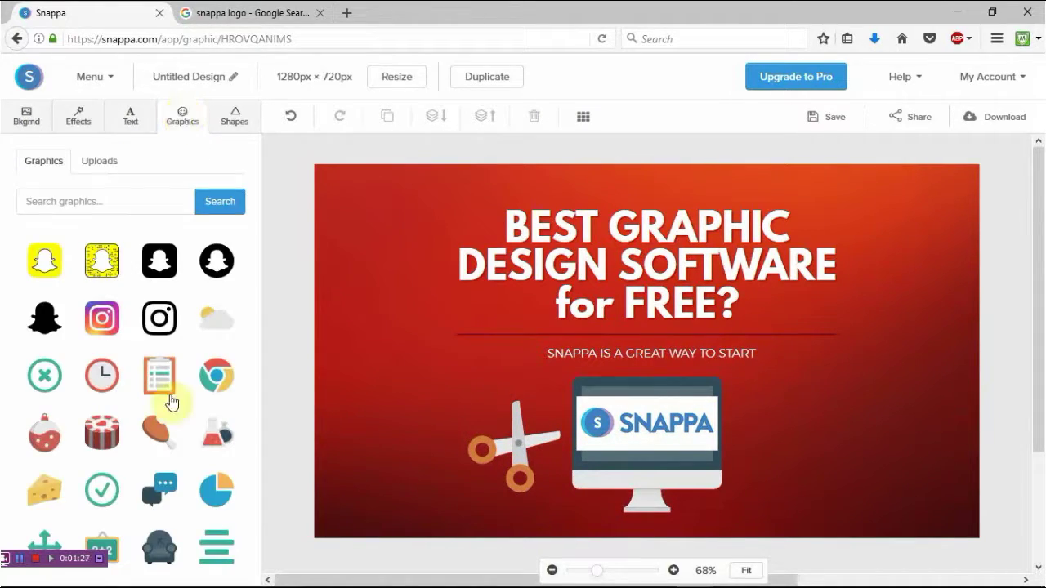
{"action": "scroll", "coordinate": [173, 389], "scroll_direction": "down", "scroll_amount": 1}
{"action": "scroll", "coordinate": [169, 378], "scroll_direction": "down", "scroll_amount": 1}
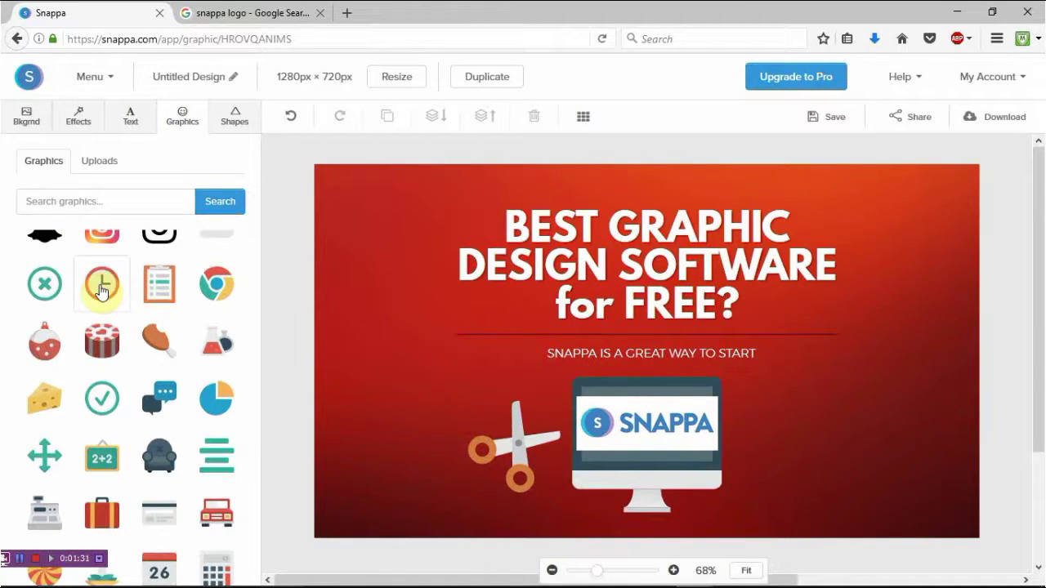
{"action": "left_click", "coordinate": [101, 290]}
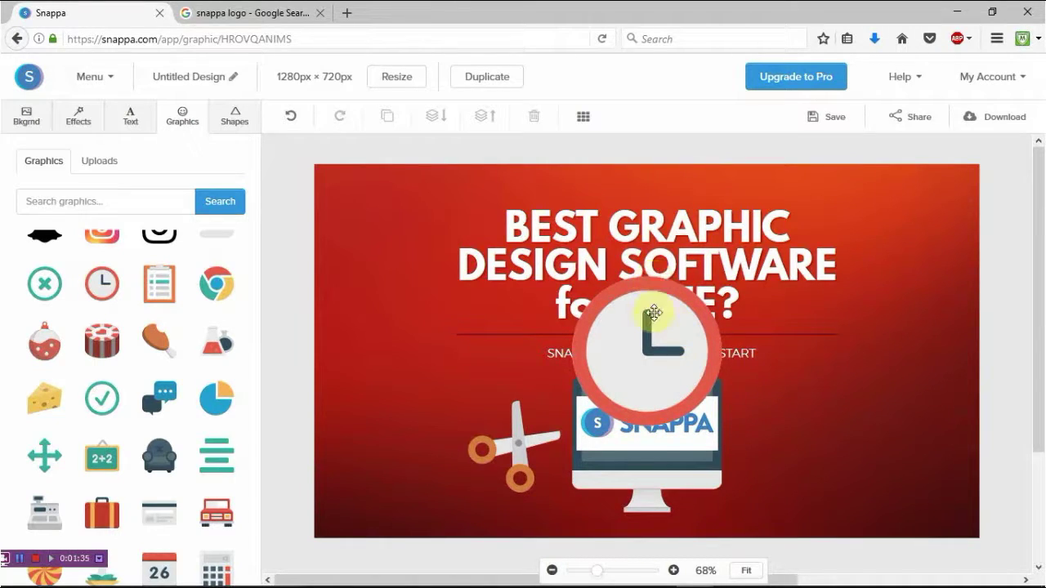
{"action": "left_click", "coordinate": [653, 318]}
{"action": "left_click_drag", "start_coordinate": [642, 256], "coordinate": [581, 264]}
{"action": "left_click_drag", "start_coordinate": [655, 290], "coordinate": [491, 397]}
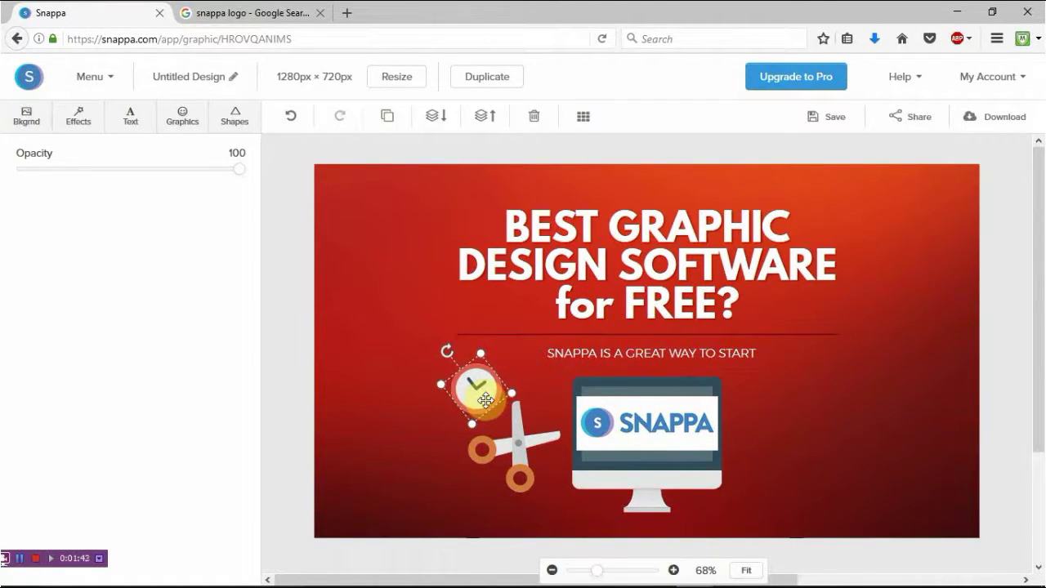
{"action": "left_click", "coordinate": [920, 419]}
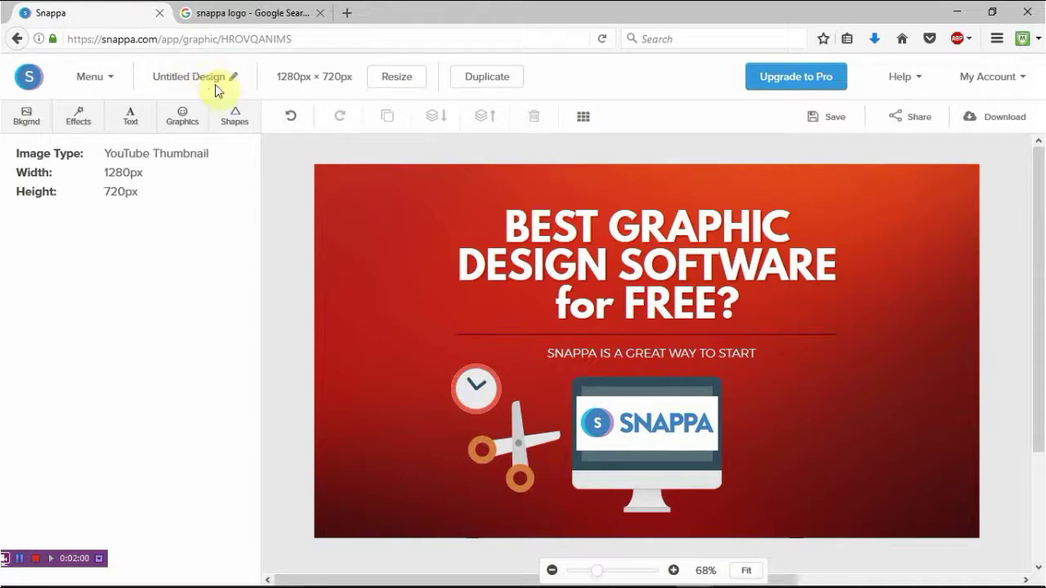
Select the design title and bring up the Download menu's format options.
{"action": "left_click", "coordinate": [235, 78]}
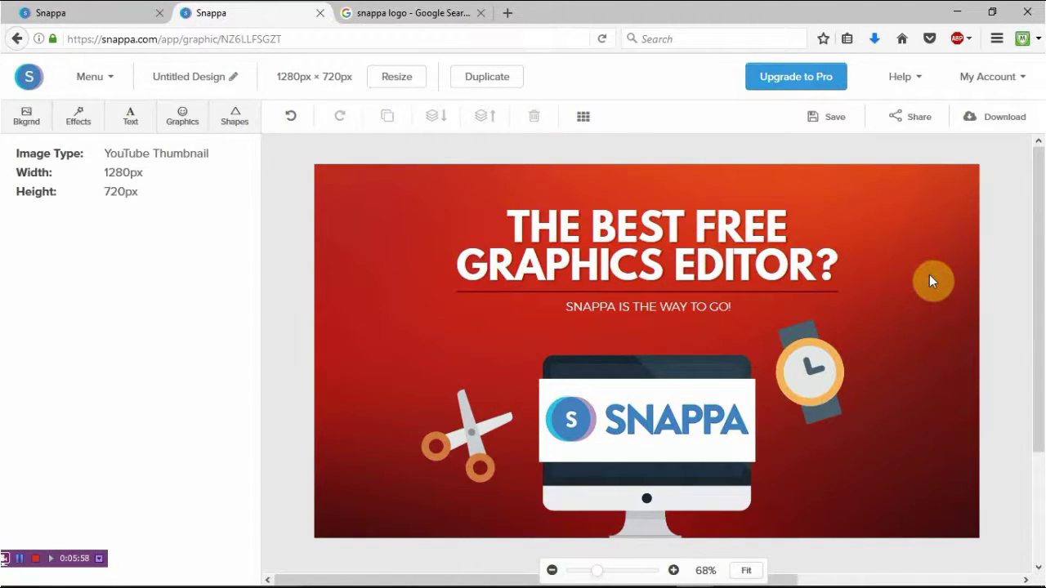
{"action": "left_click", "coordinate": [1010, 119]}
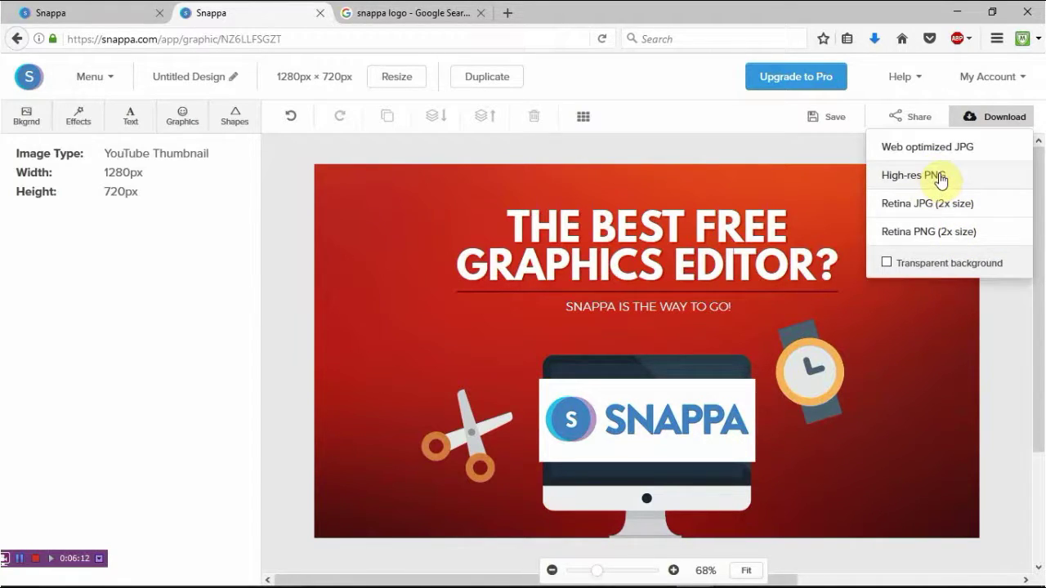
Export the thumbnail as a High-res PNG and save it as Untitled Design.png.
{"action": "left_click", "coordinate": [941, 178]}
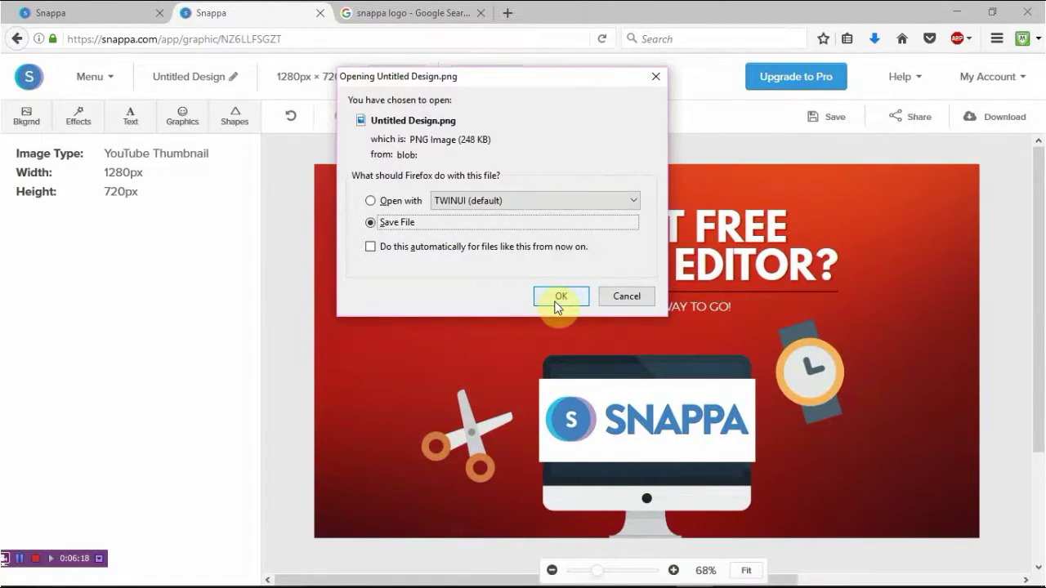
{"action": "left_click", "coordinate": [561, 297]}
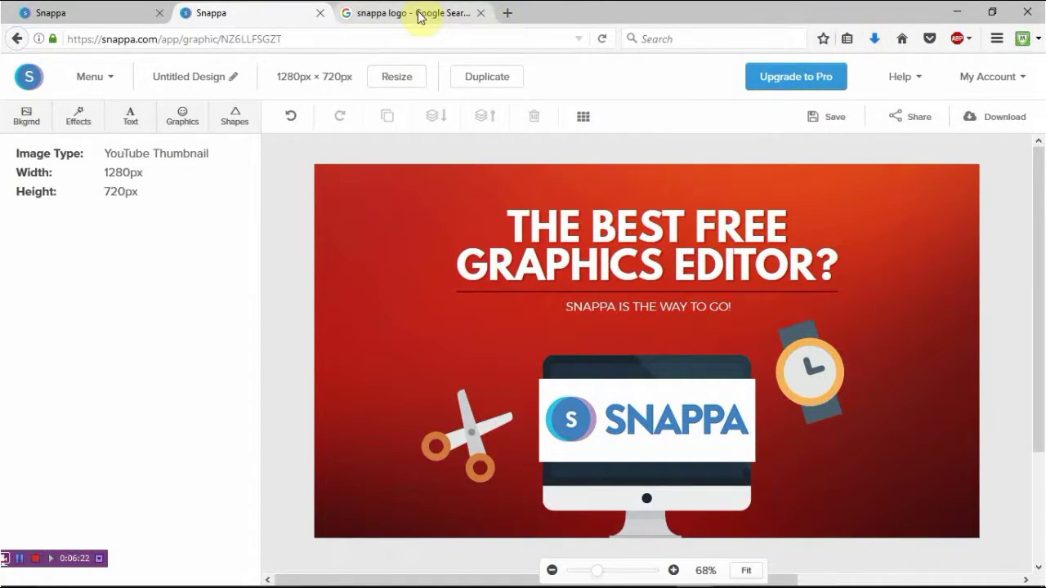
{"action": "left_click", "coordinate": [874, 35]}
{"action": "left_click", "coordinate": [668, 85]}
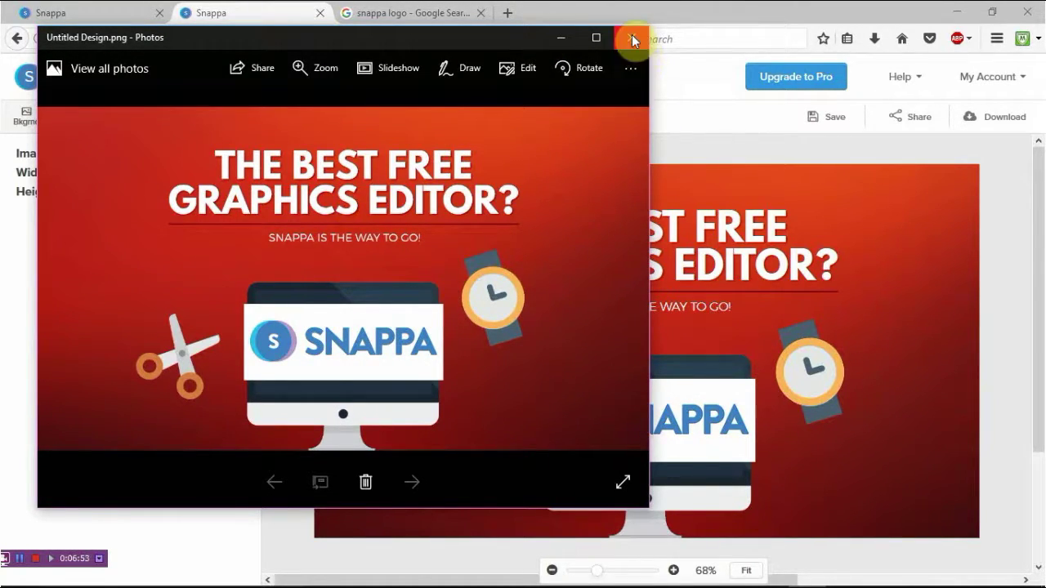
{"action": "left_click", "coordinate": [561, 38]}
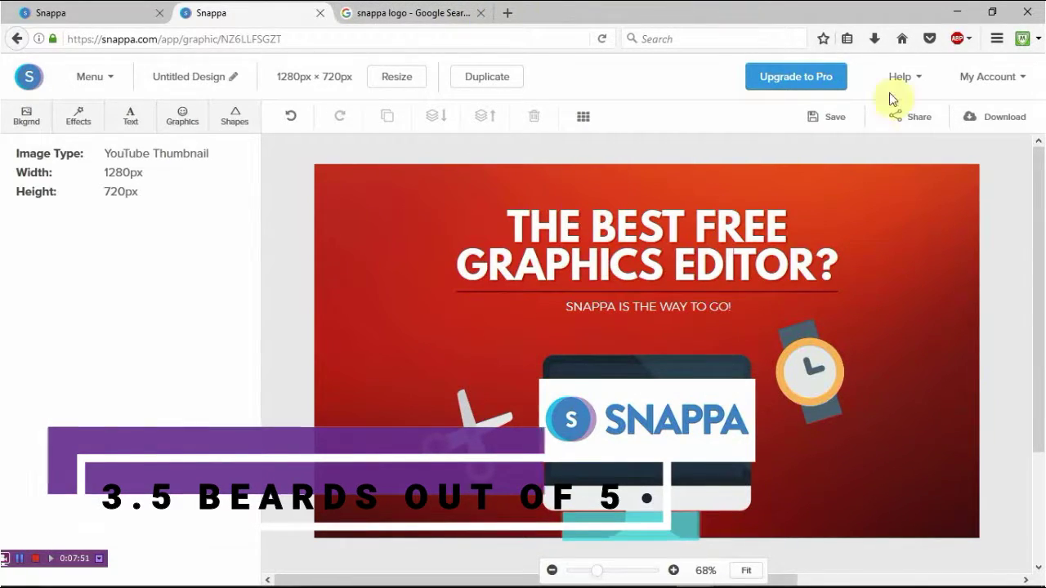
{"action": "left_click_drag", "start_coordinate": [1038, 210], "coordinate": [1041, 186]}
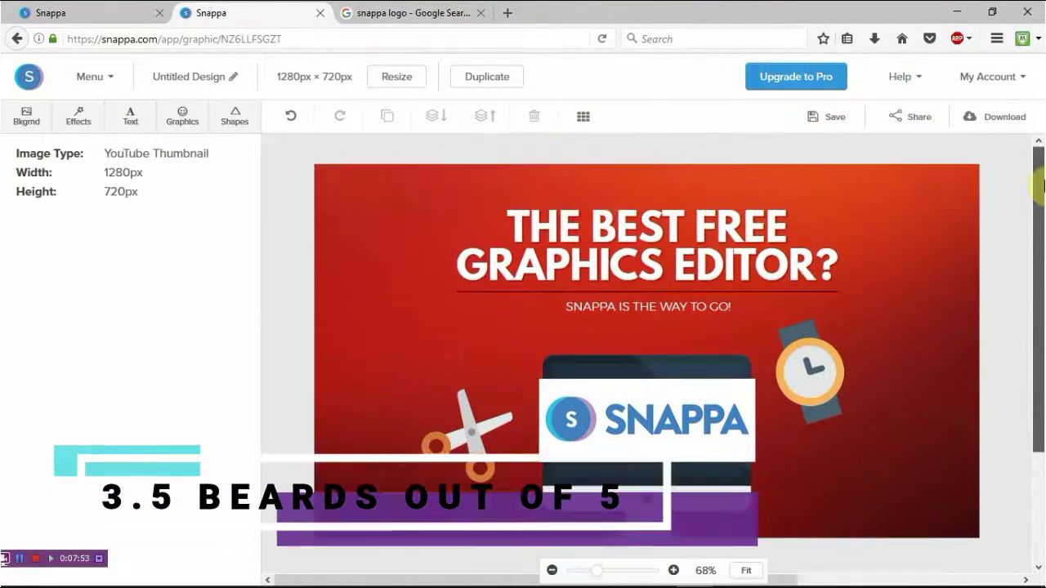
{"action": "left_click_drag", "start_coordinate": [1041, 291], "coordinate": [1042, 217]}
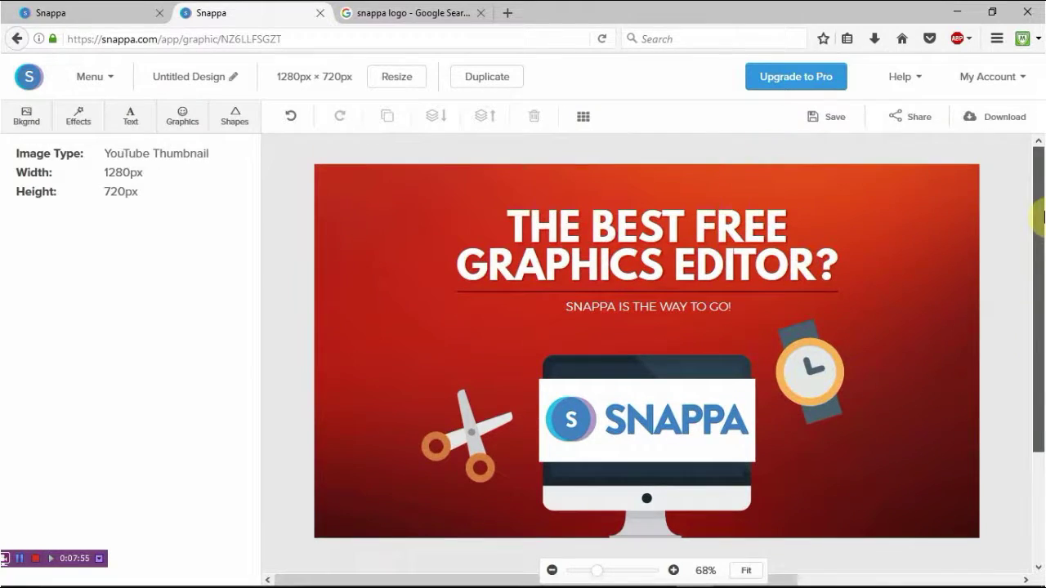